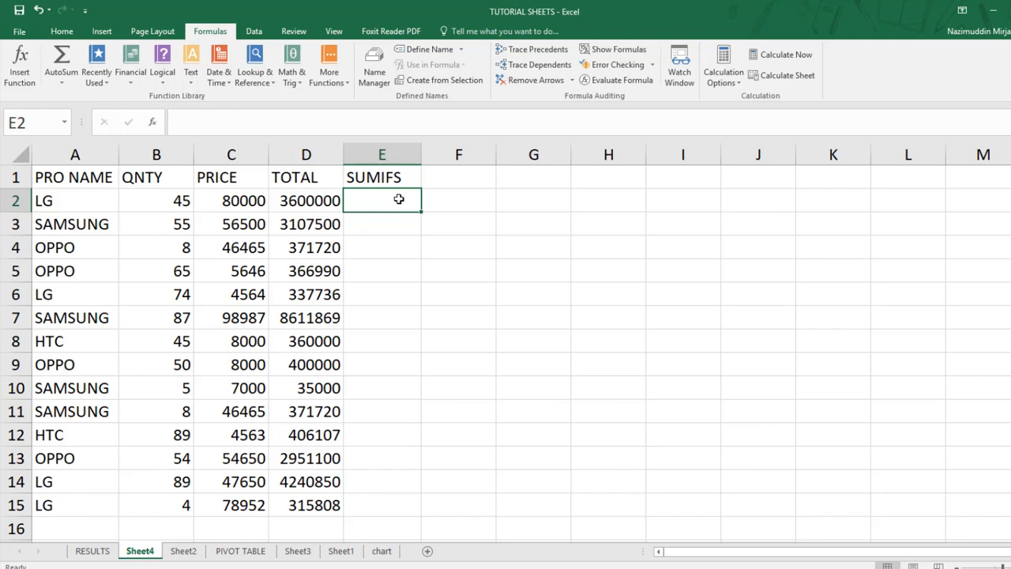
pyautogui.click(400, 223)
pyautogui.click(400, 251)
pyautogui.click(401, 285)
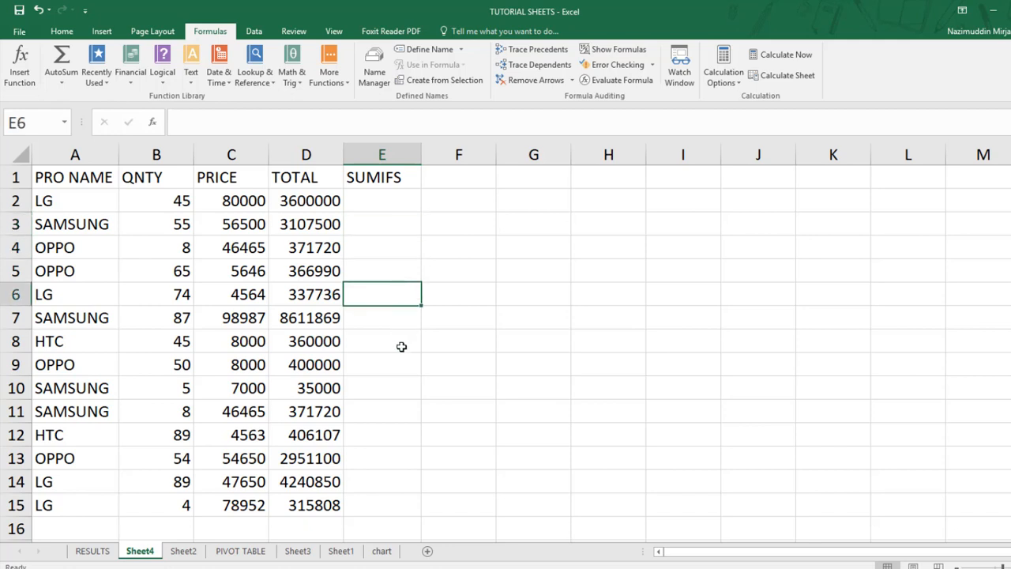
pyautogui.click(397, 324)
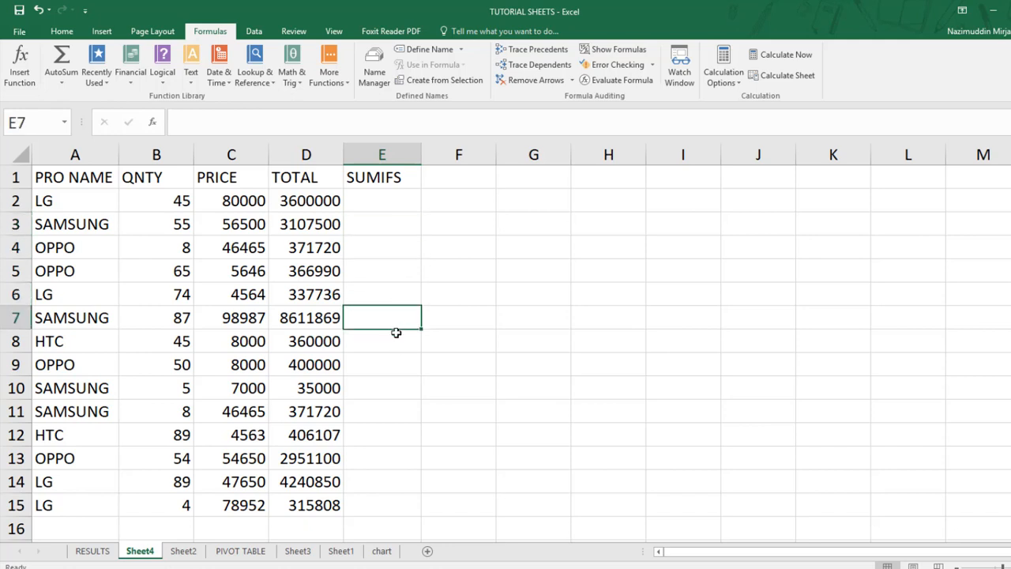
pyautogui.click(395, 338)
pyautogui.click(398, 373)
pyautogui.click(395, 397)
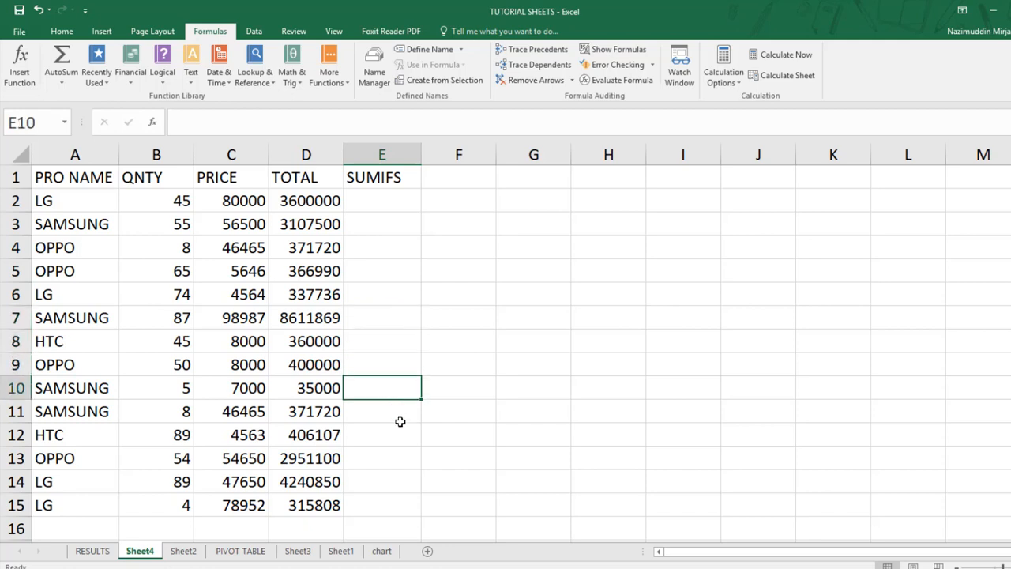
pyautogui.click(399, 420)
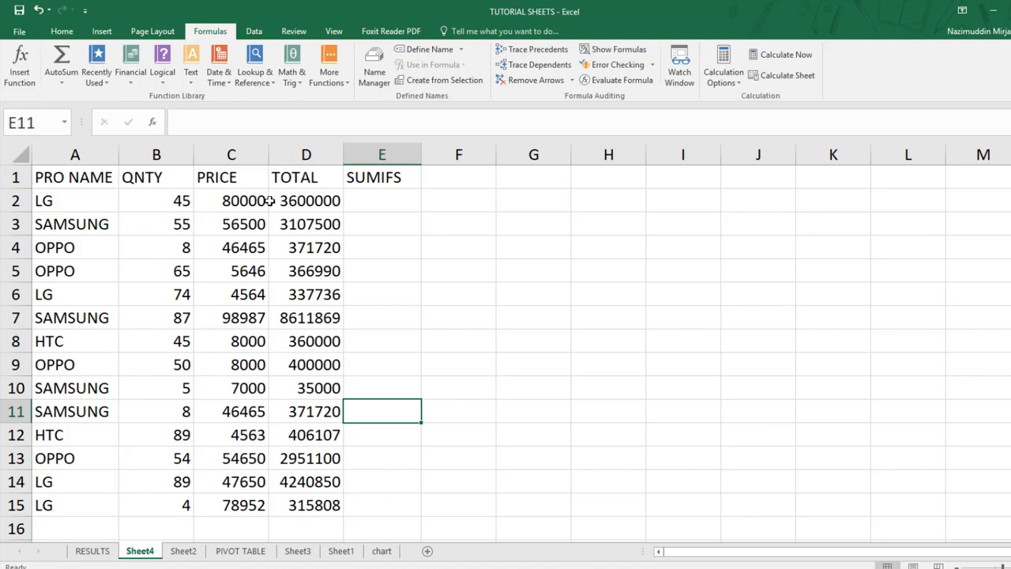
# Search for the SUMIFS function and insert it into cell E2.
pyautogui.click(368, 202)
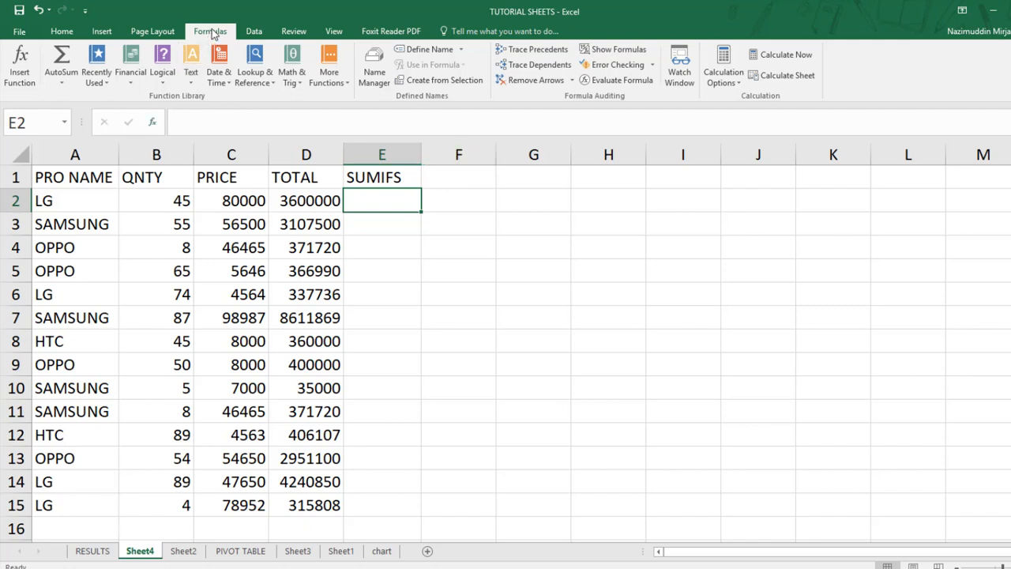
pyautogui.click(20, 63)
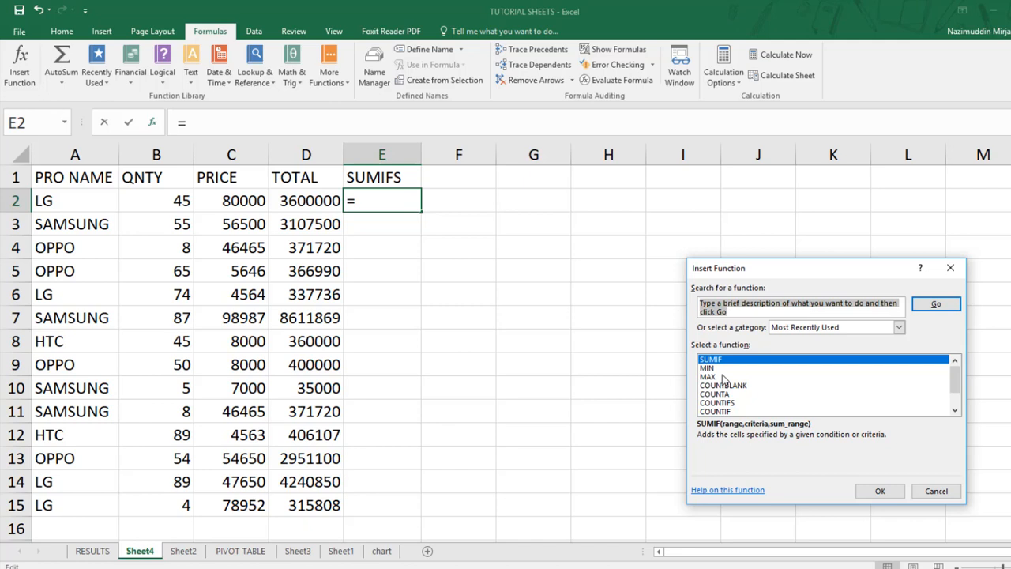
pyautogui.press('BackSpace')
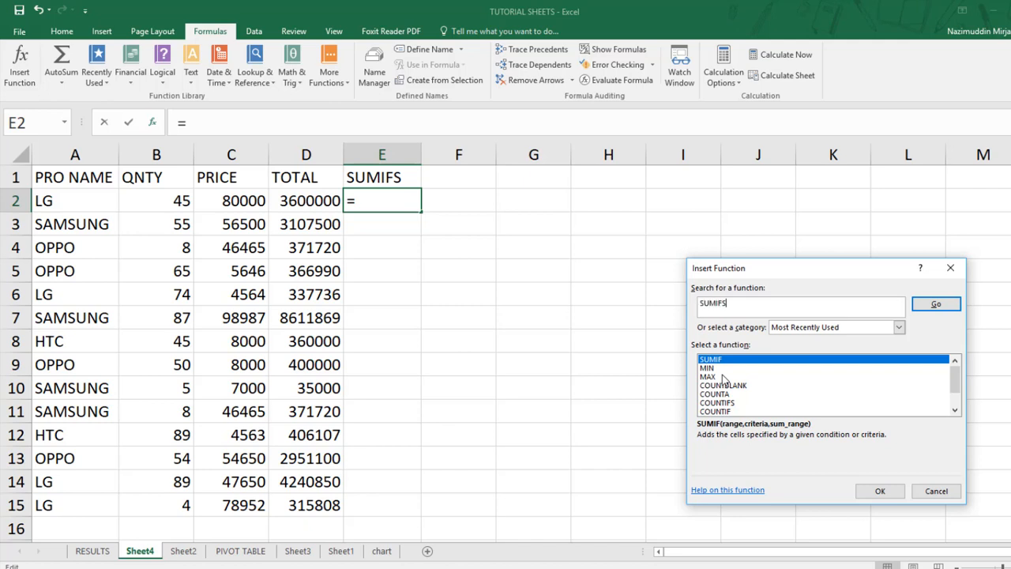
pyautogui.click(938, 305)
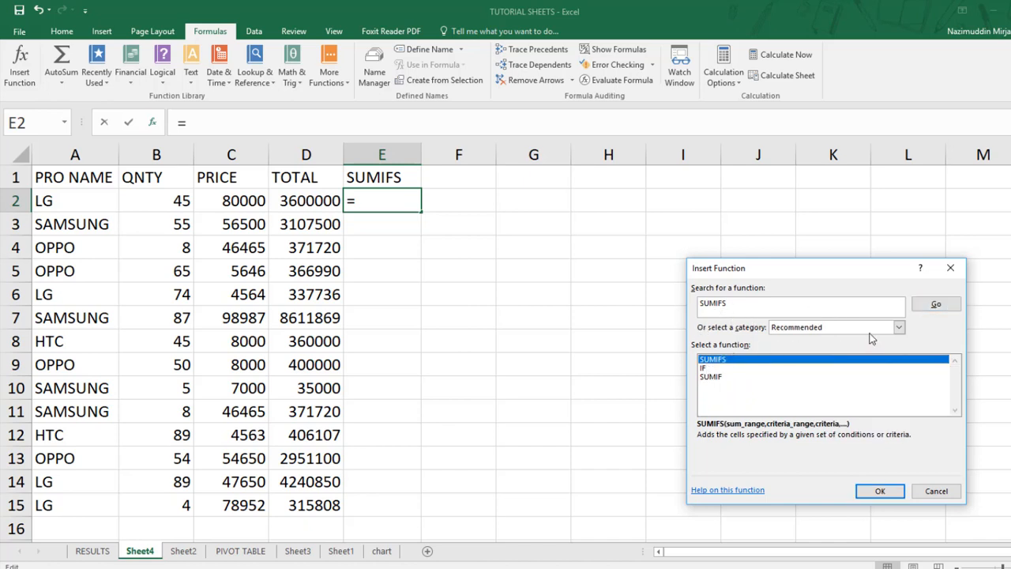
pyautogui.click(880, 491)
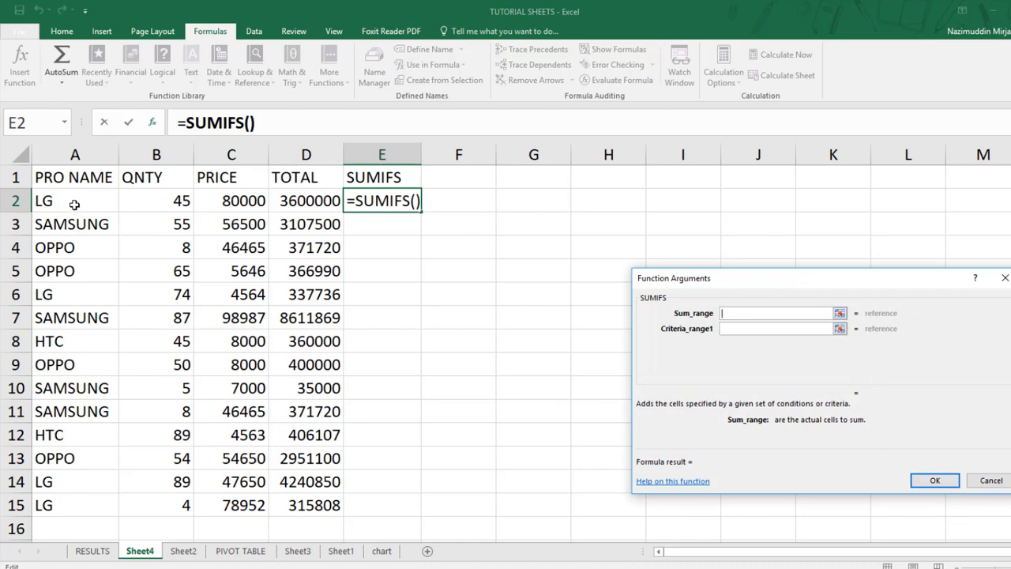
# Set the SUMIFS sum range to D2:D15 and the first condition to HTC over the range A2:A15.
pyautogui.moveTo(68, 199); pyautogui.dragTo(68, 506)
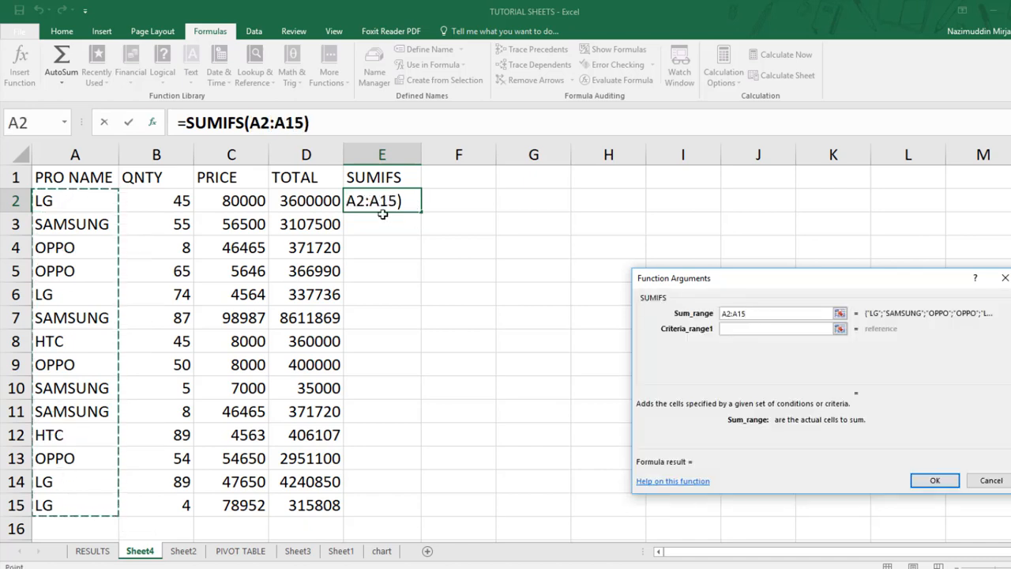
pyautogui.moveTo(316, 199); pyautogui.dragTo(311, 494)
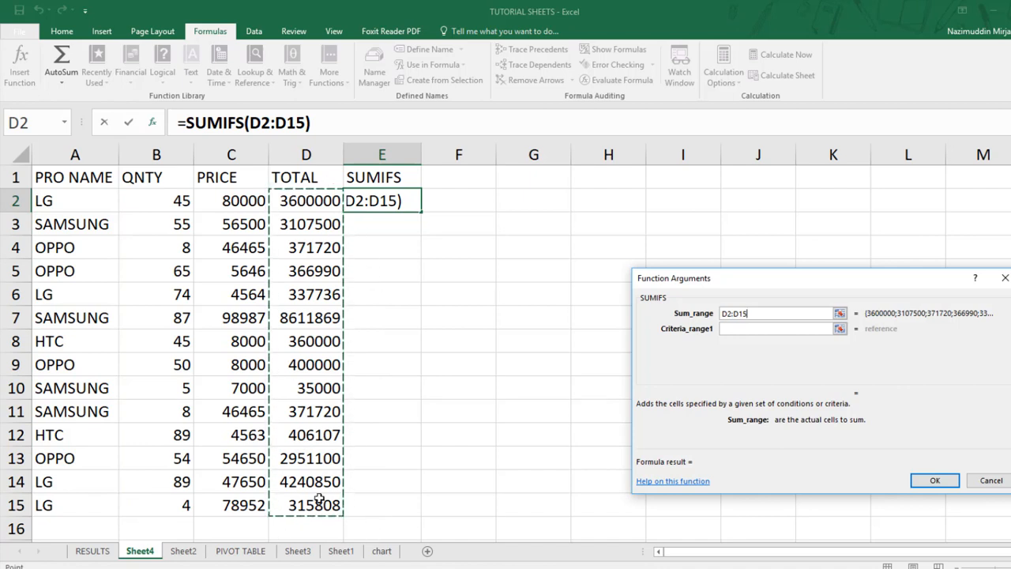
pyautogui.click(741, 329)
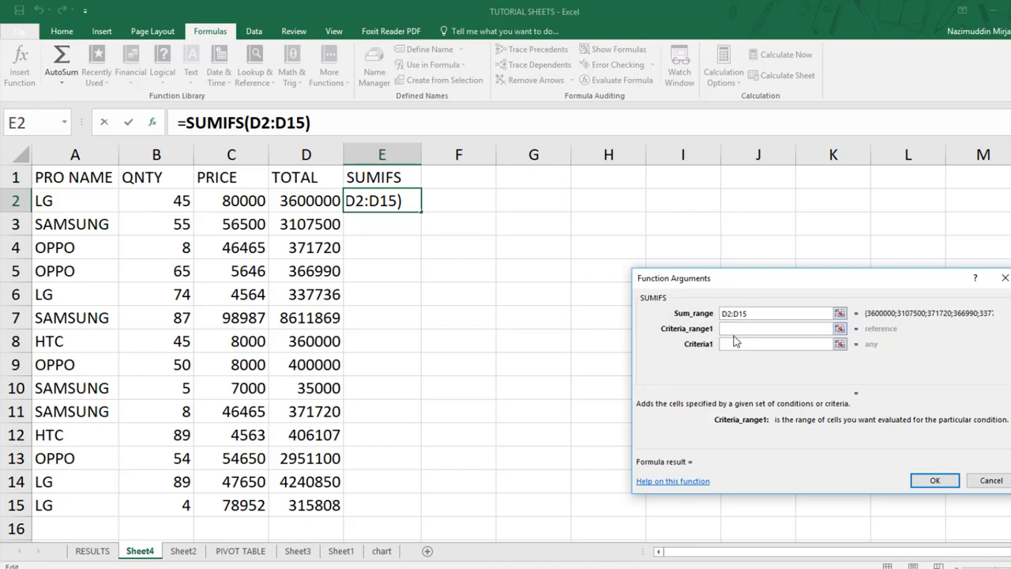
pyautogui.moveTo(98, 202); pyautogui.dragTo(81, 505)
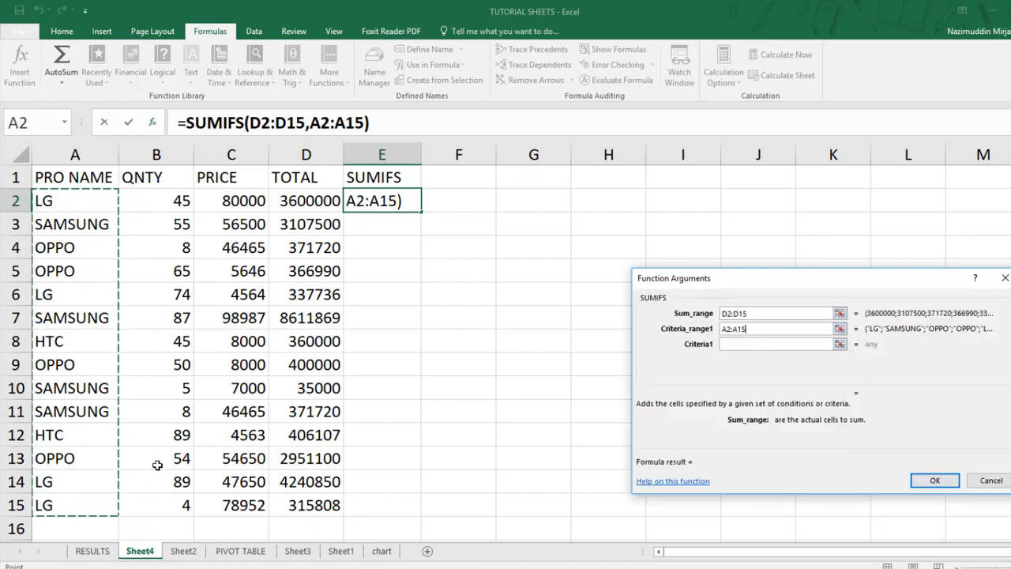
pyautogui.click(747, 343)
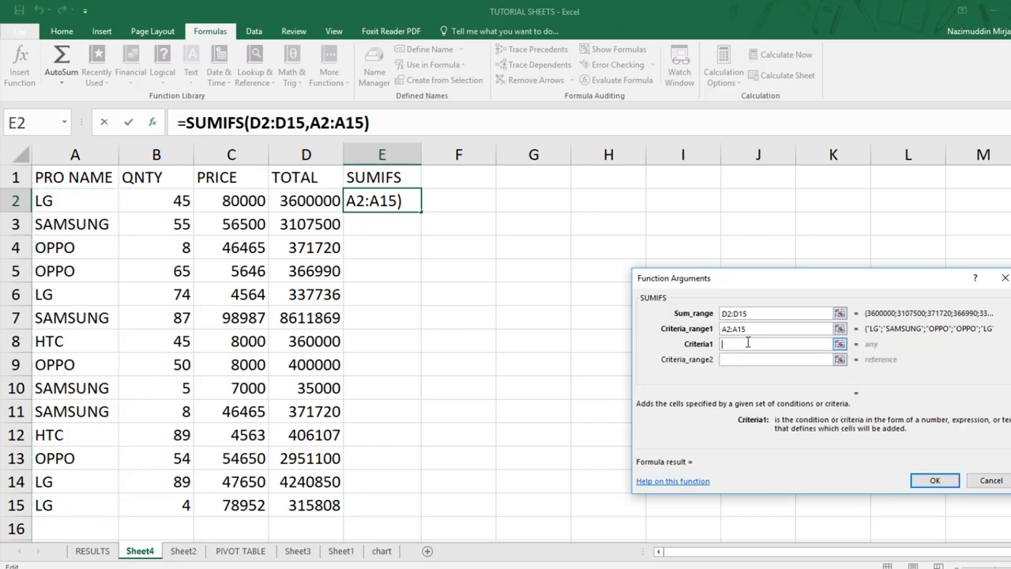
pyautogui.write('HTC')
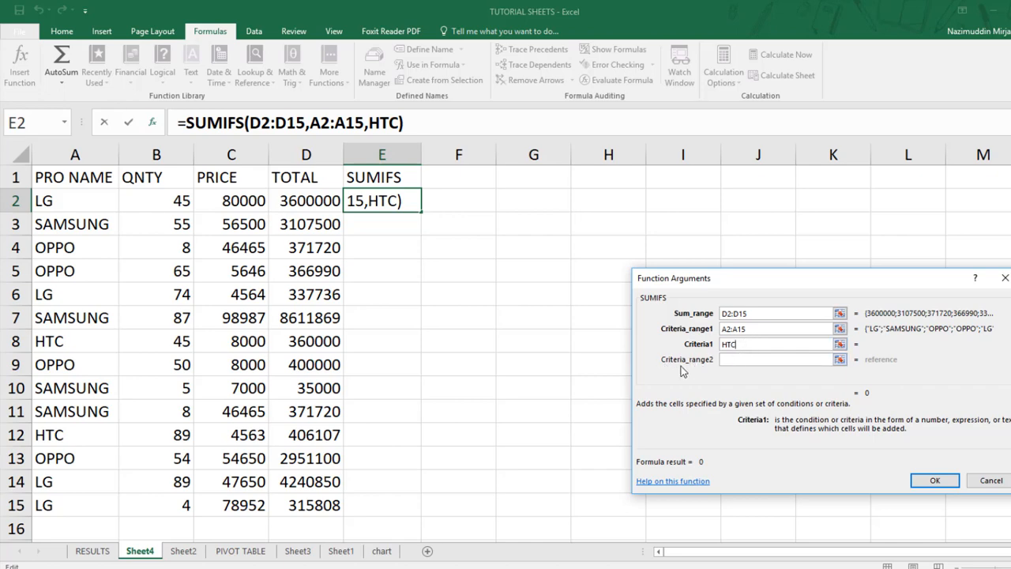
# Add a second SUMIFS condition of >50 over the quantity range B2:B15.
pyautogui.click(753, 362)
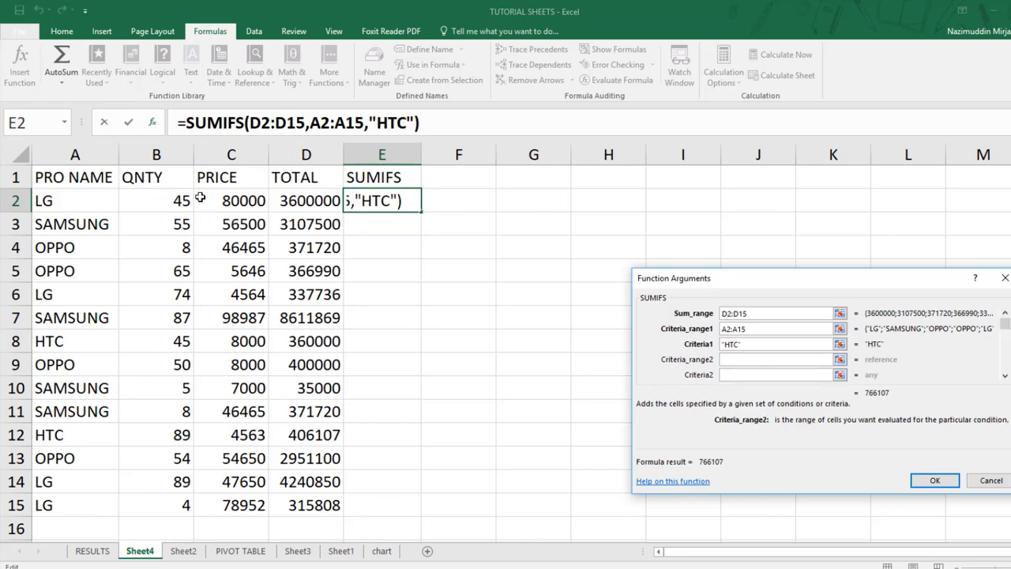
pyautogui.moveTo(184, 203); pyautogui.dragTo(138, 496)
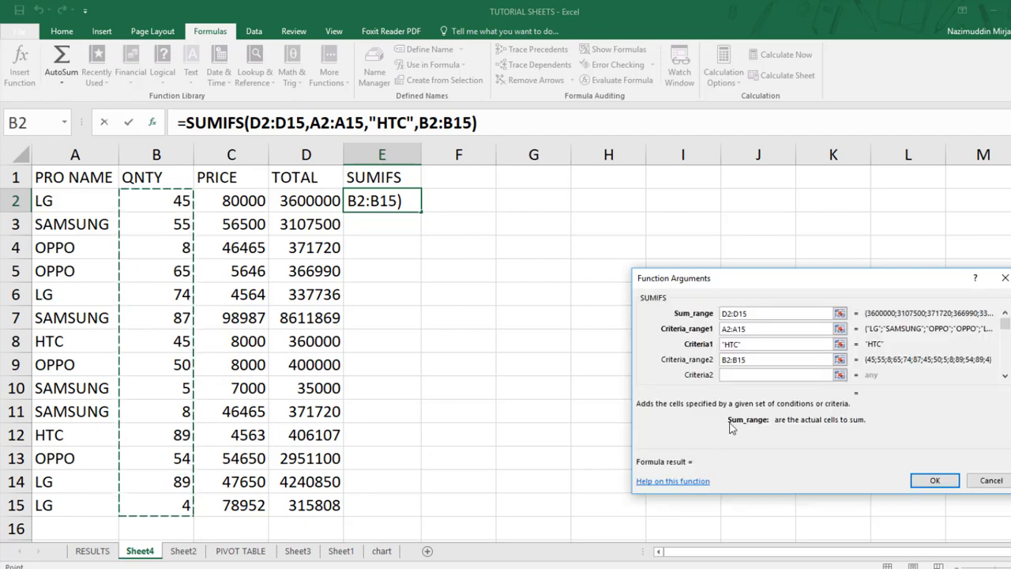
pyautogui.click(737, 377)
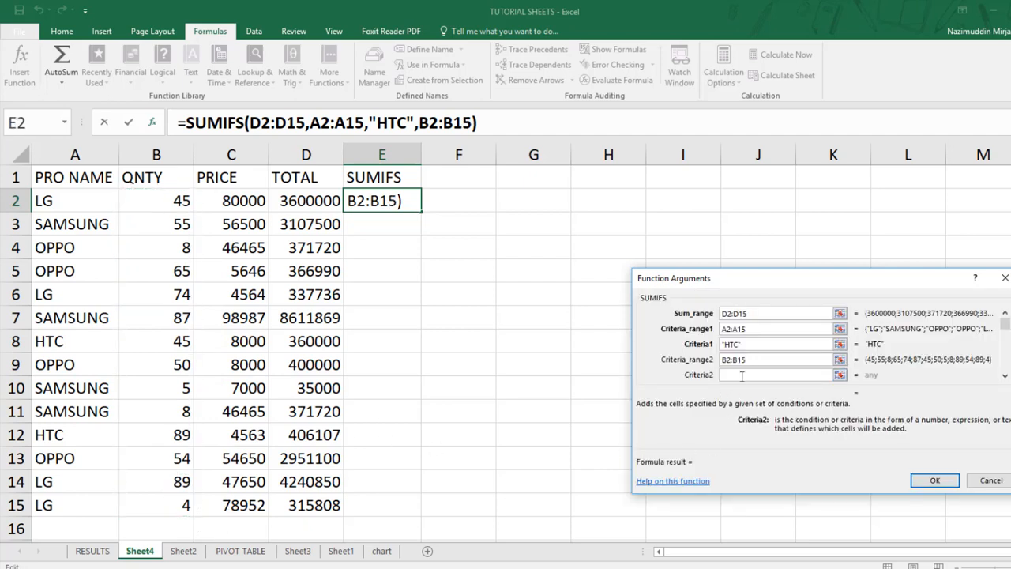
pyautogui.write('>')
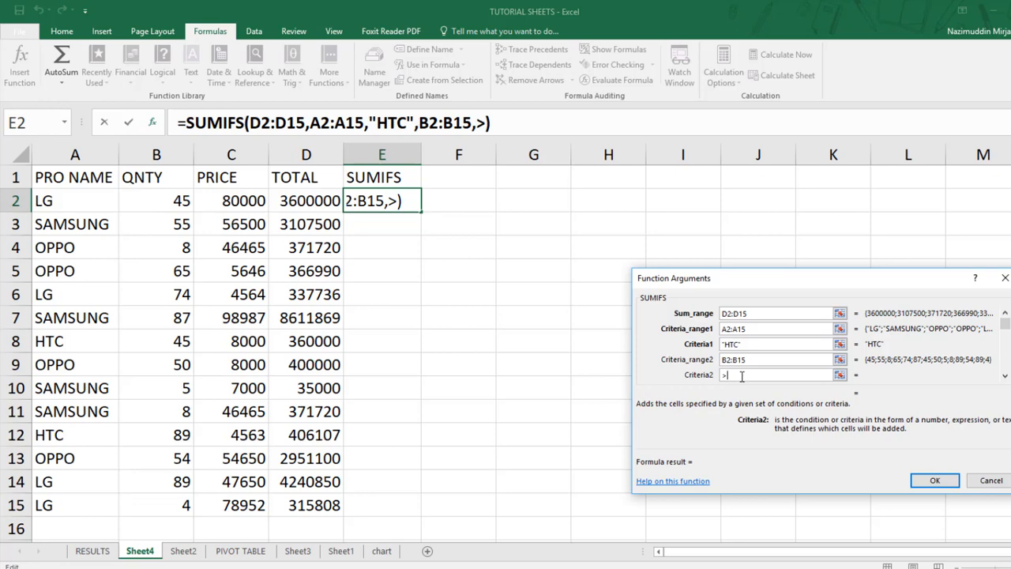
pyautogui.write('50')
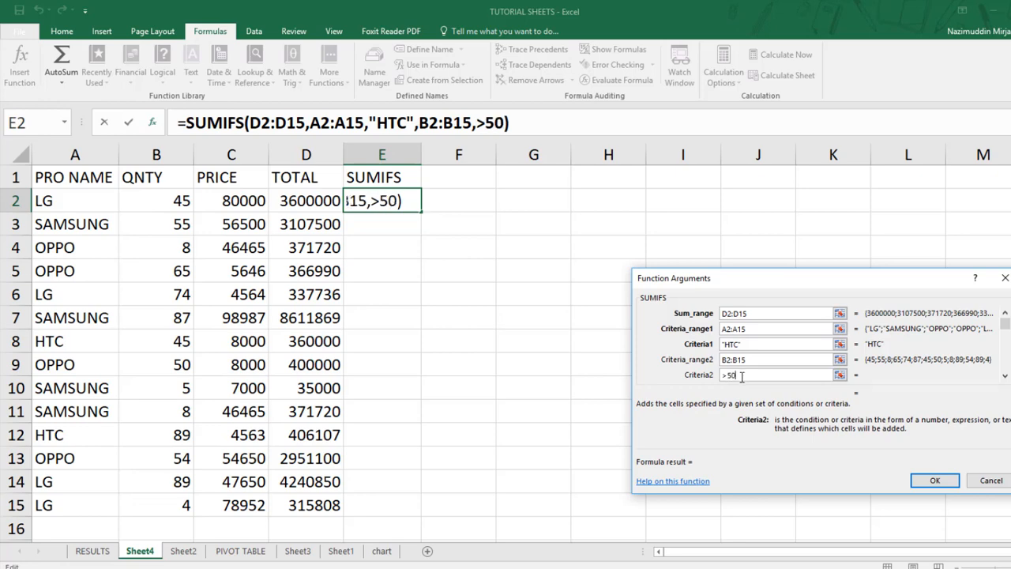
# Change the second SUMIFS criterion to >40 and complete the formula in E2.
pyautogui.click(738, 313)
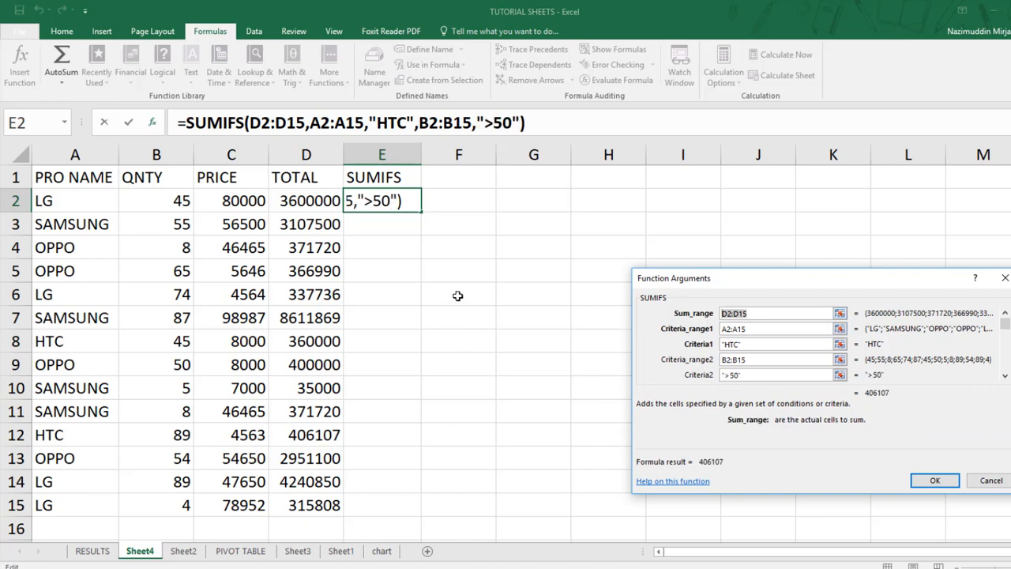
pyautogui.click(752, 330)
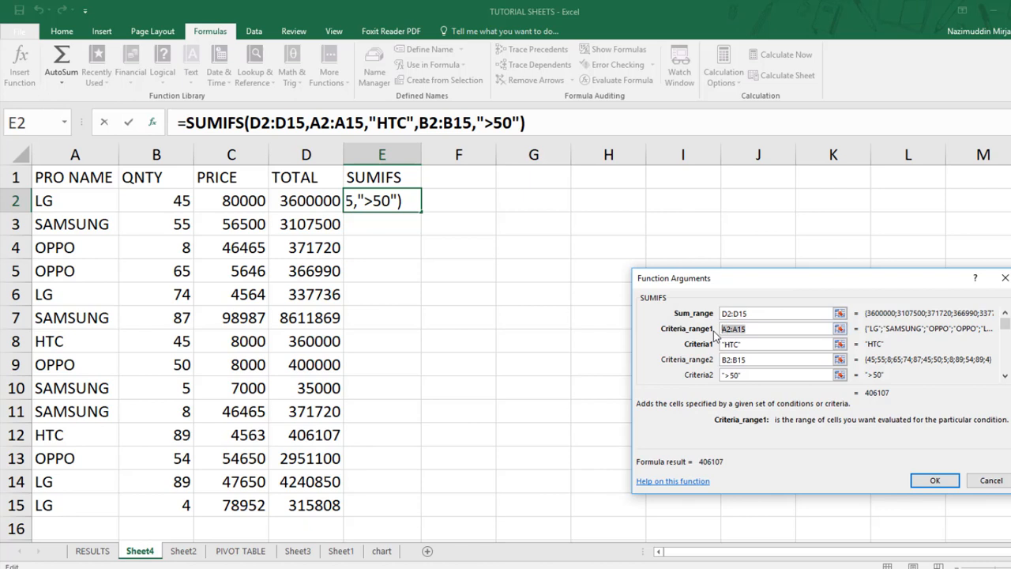
pyautogui.click(758, 345)
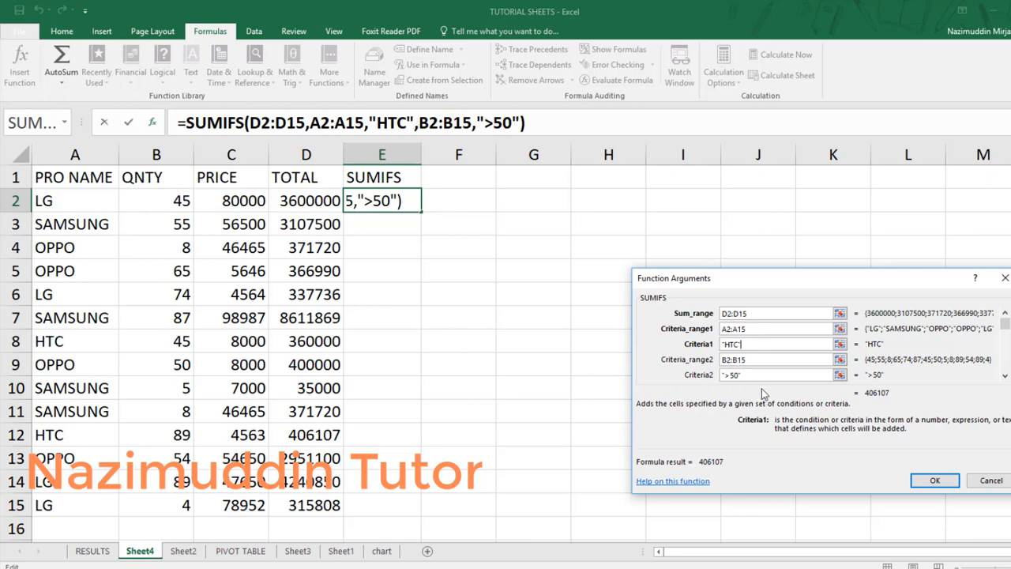
pyautogui.press('BackSpace')
pyautogui.press('BackSpace')
pyautogui.press('BackSpace')
pyautogui.press('BackSpace')
pyautogui.press('BackSpace')
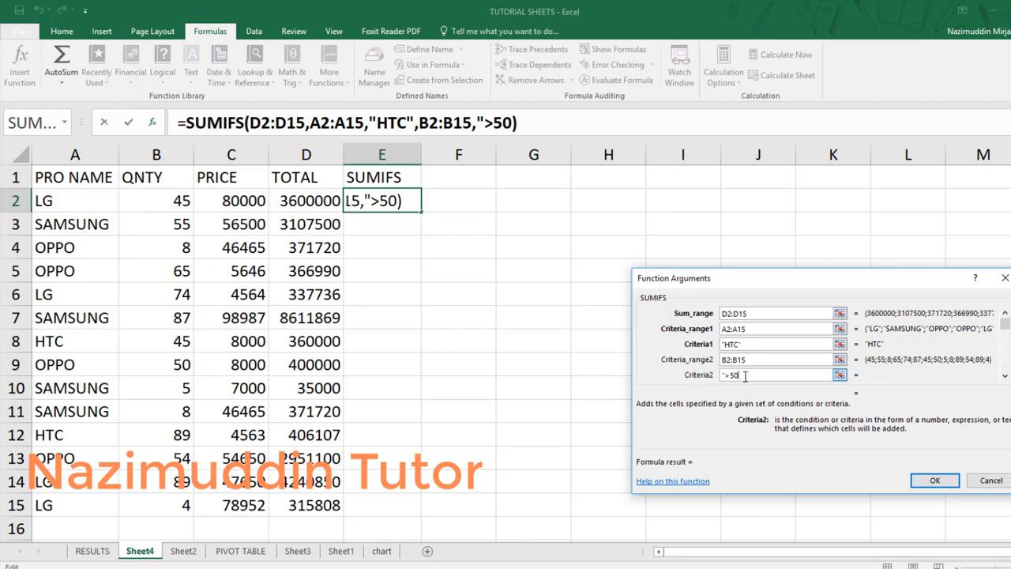
pyautogui.write('>')
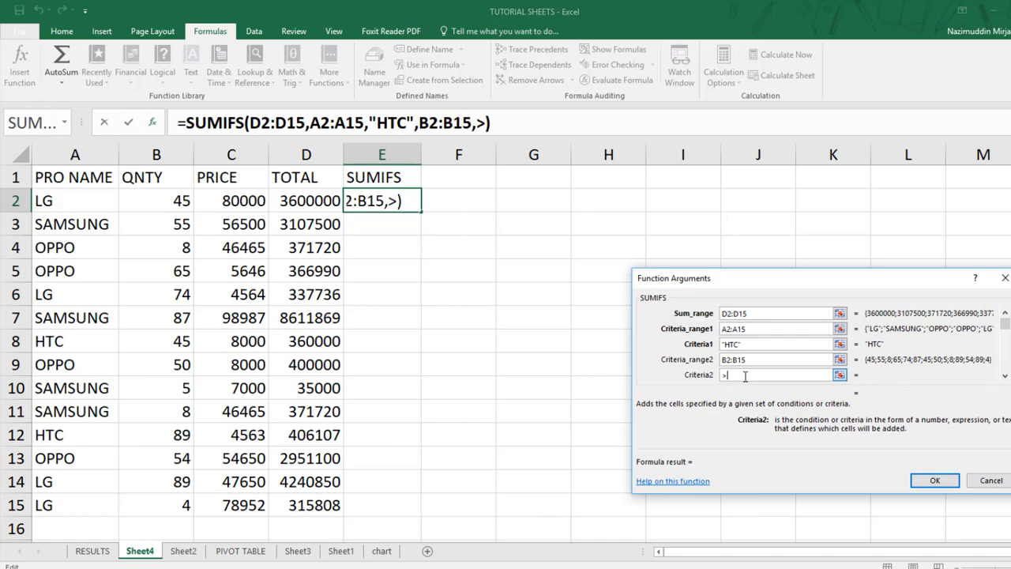
pyautogui.write('40')
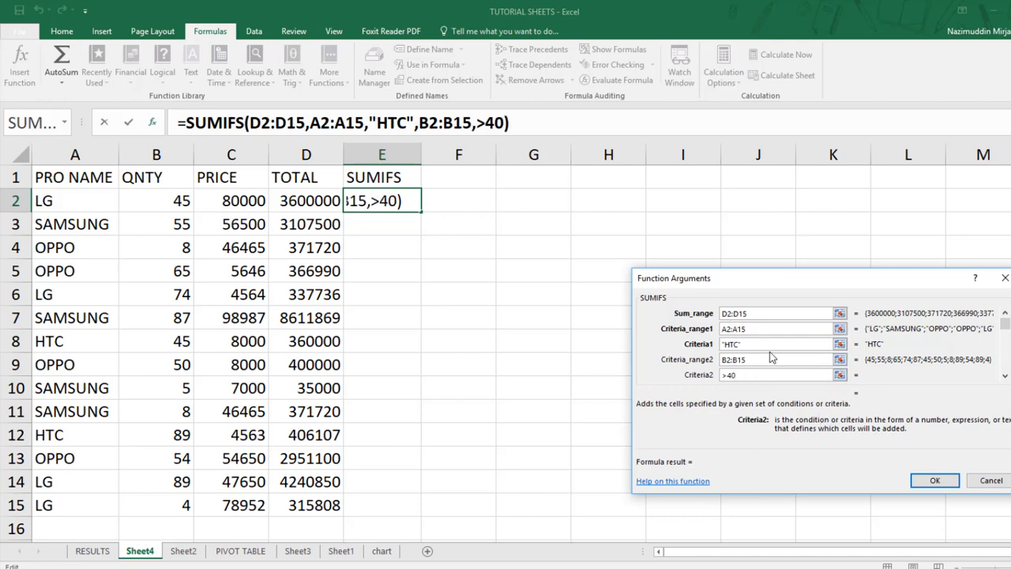
pyautogui.click(935, 481)
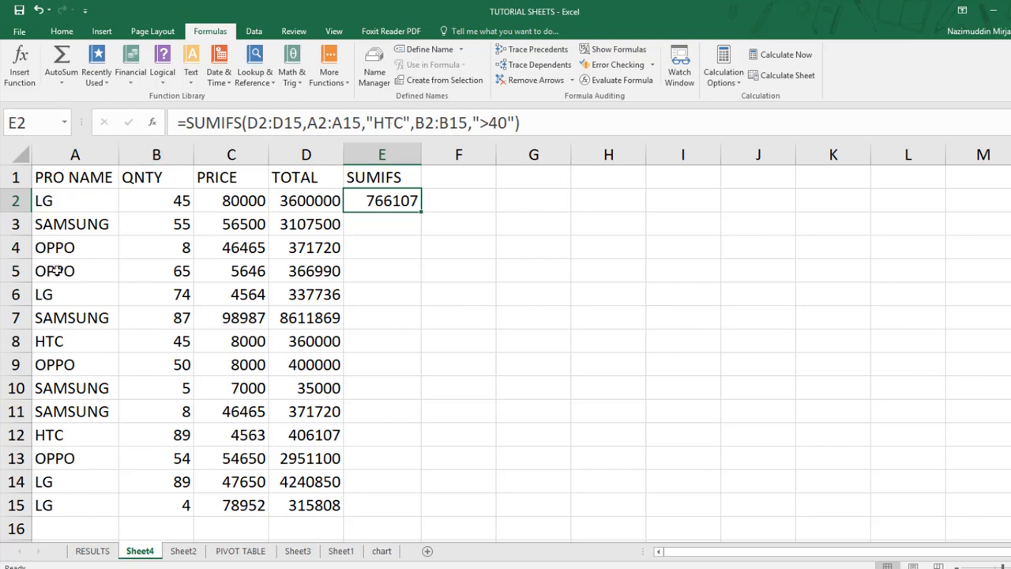
# Examine the quantities and totals of the HTC rows to check the SUMIFS result.
pyautogui.click(76, 343)
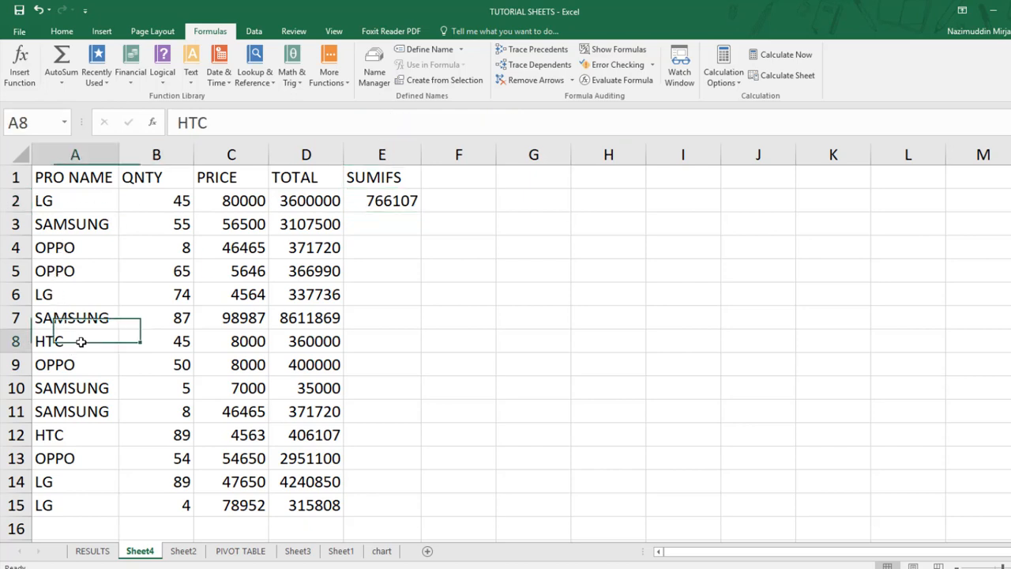
pyautogui.click(58, 436)
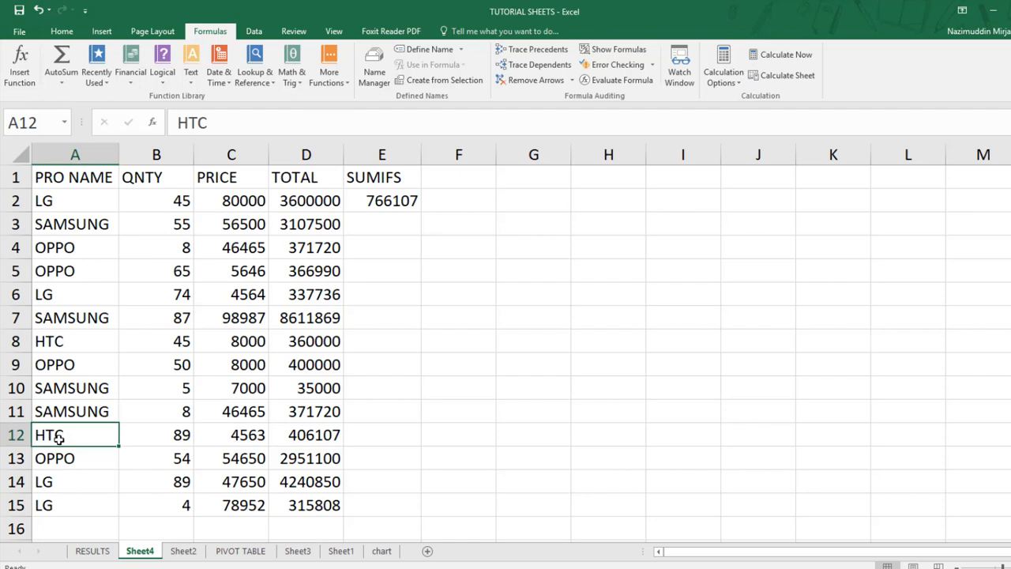
pyautogui.click(171, 436)
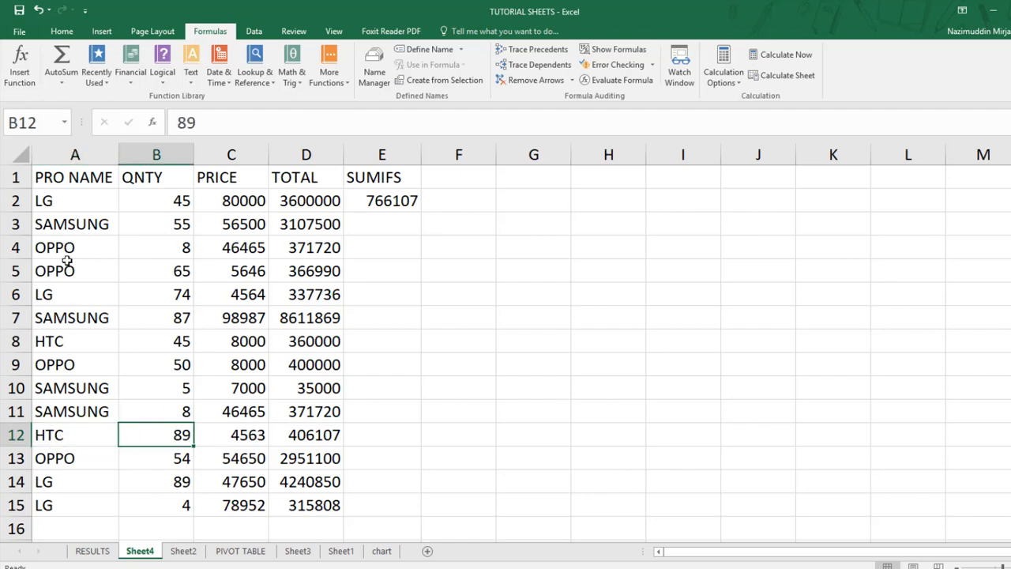
pyautogui.moveTo(76, 338); pyautogui.dragTo(199, 341)
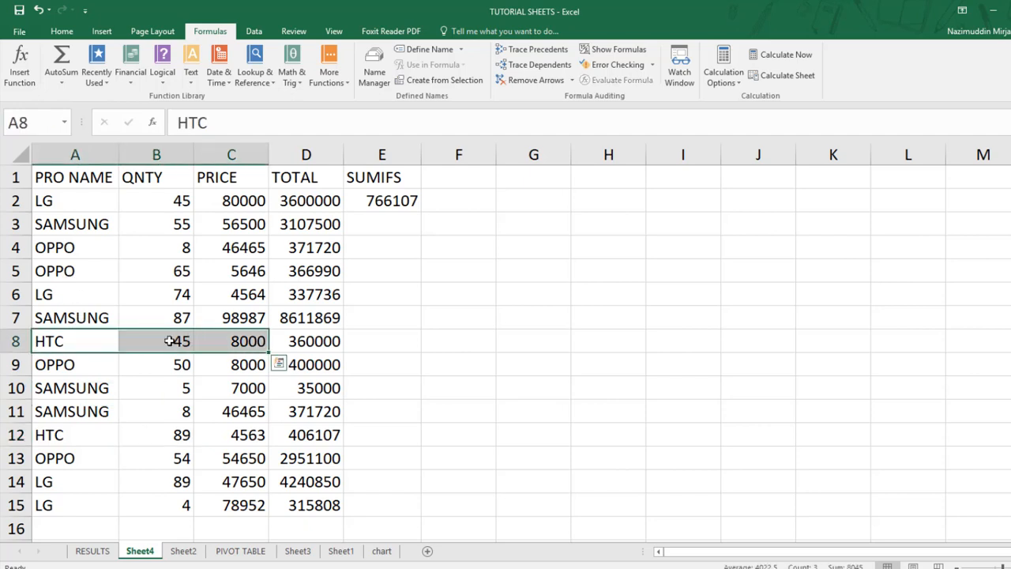
pyautogui.click(170, 340)
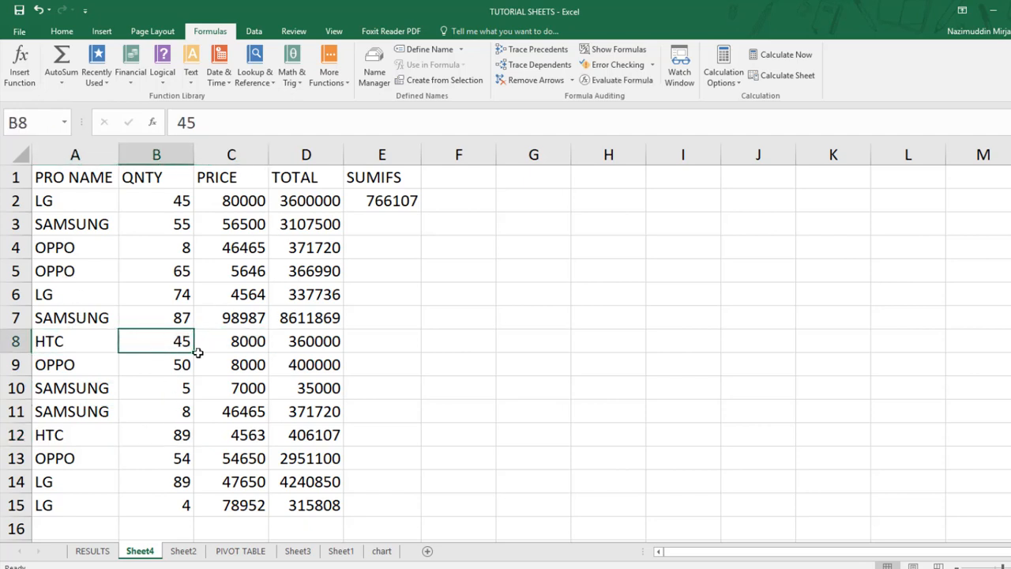
pyautogui.click(315, 343)
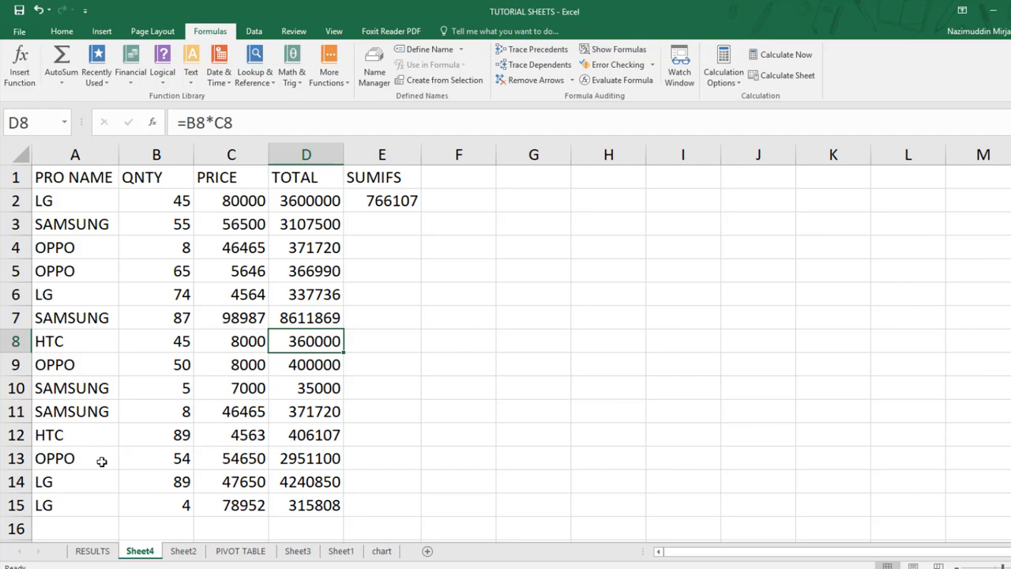
pyautogui.click(283, 458)
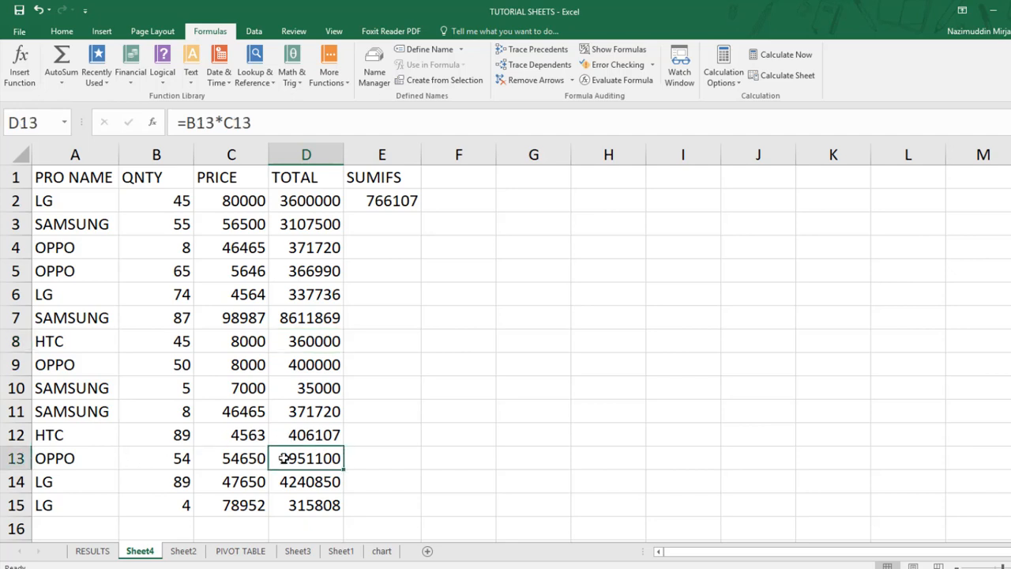
pyautogui.click(100, 435)
pyautogui.click(332, 436)
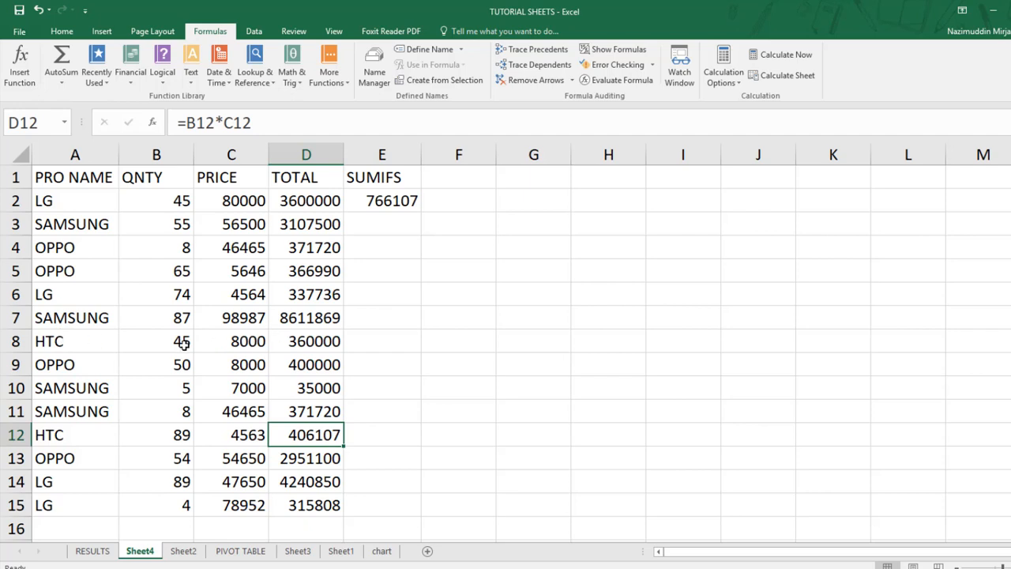
# Set the quantity of the HTC product in B8 to 35 and check the SUMIFS result in E2.
pyautogui.moveTo(183, 341); pyautogui.dragTo(327, 340)
pyautogui.click(330, 339)
pyautogui.click(410, 195)
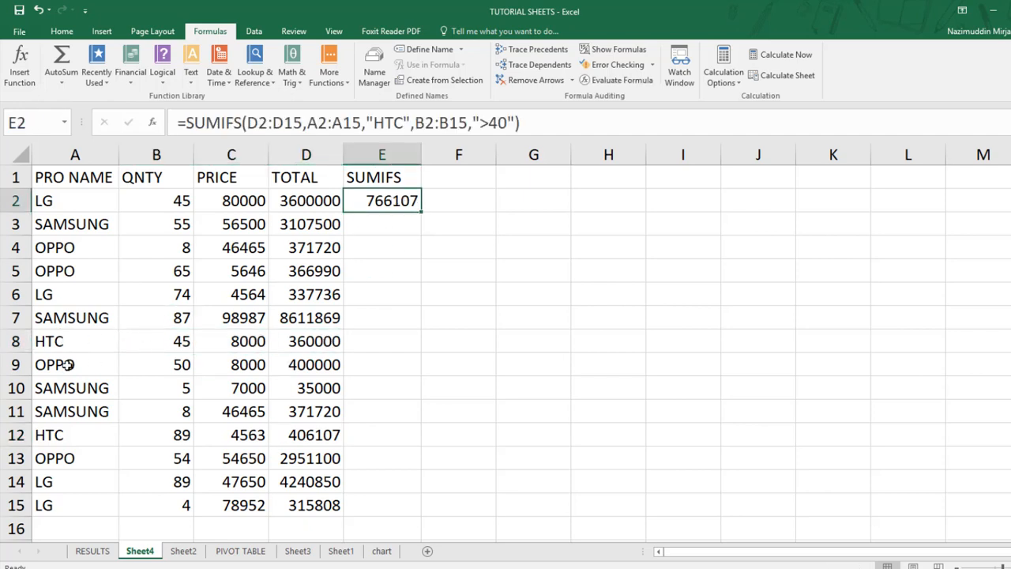
pyautogui.click(181, 340)
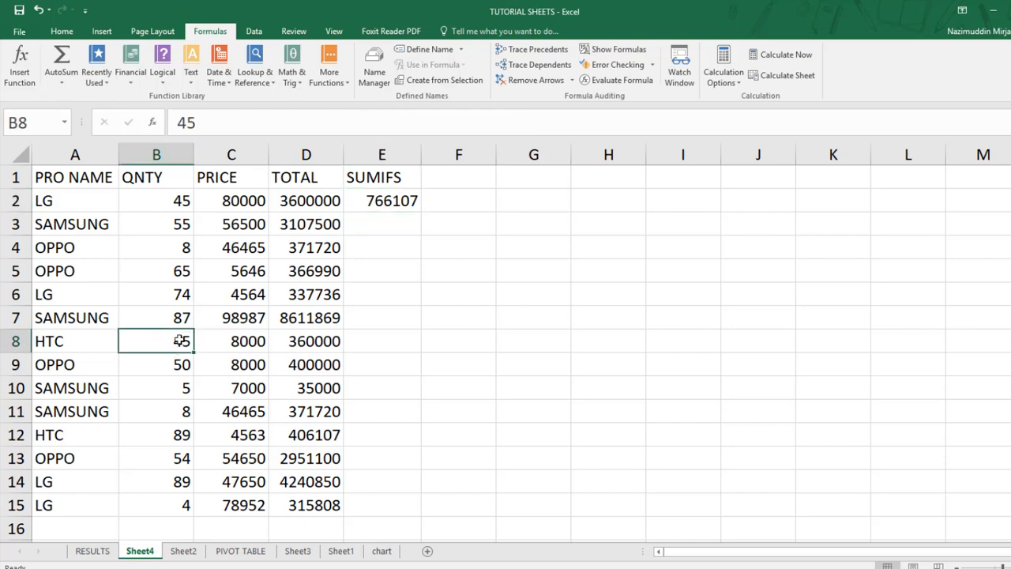
pyautogui.write('5')
pyautogui.press('BackSpace')
pyautogui.write('35')
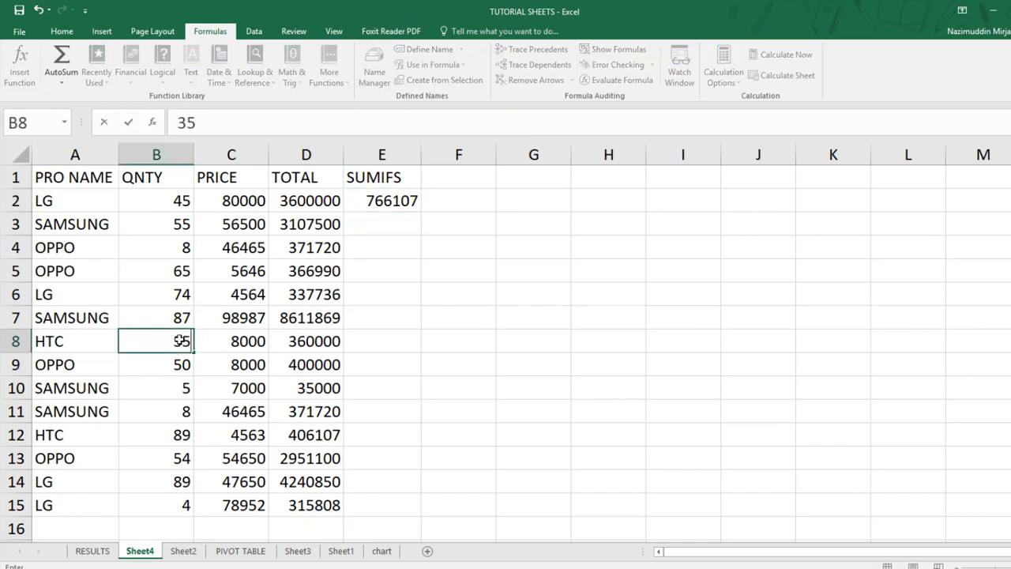
pyautogui.press('Return')
pyautogui.click(373, 201)
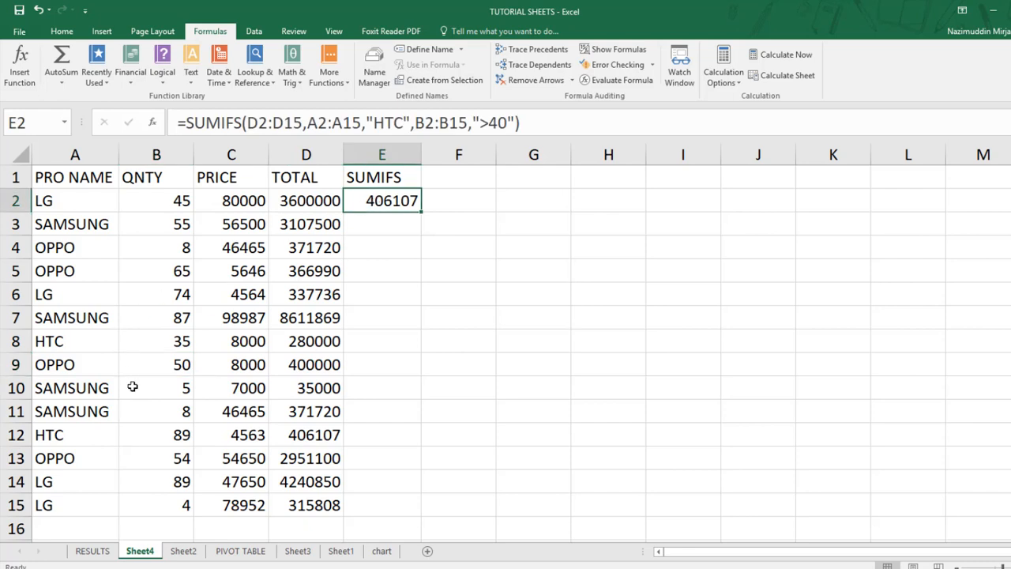
# Change the quantity of the HTC product in B8 to 40.
pyautogui.click(165, 345)
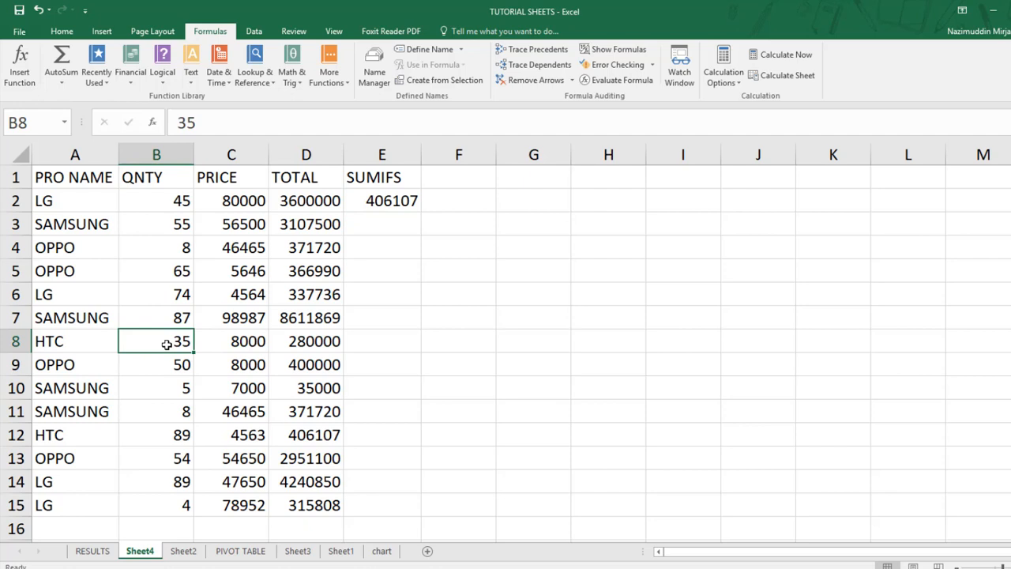
pyautogui.write('40')
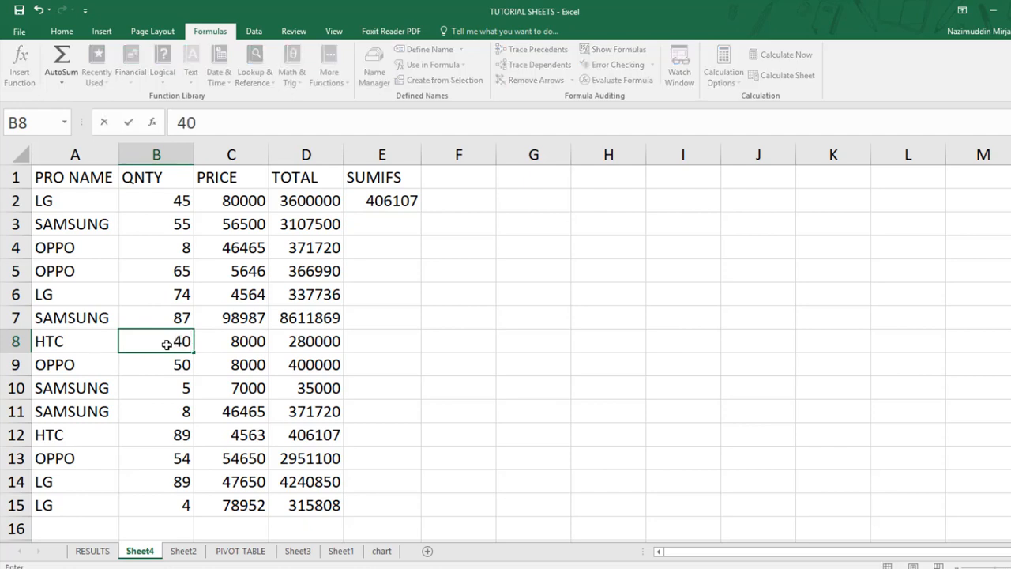
pyautogui.click(60, 345)
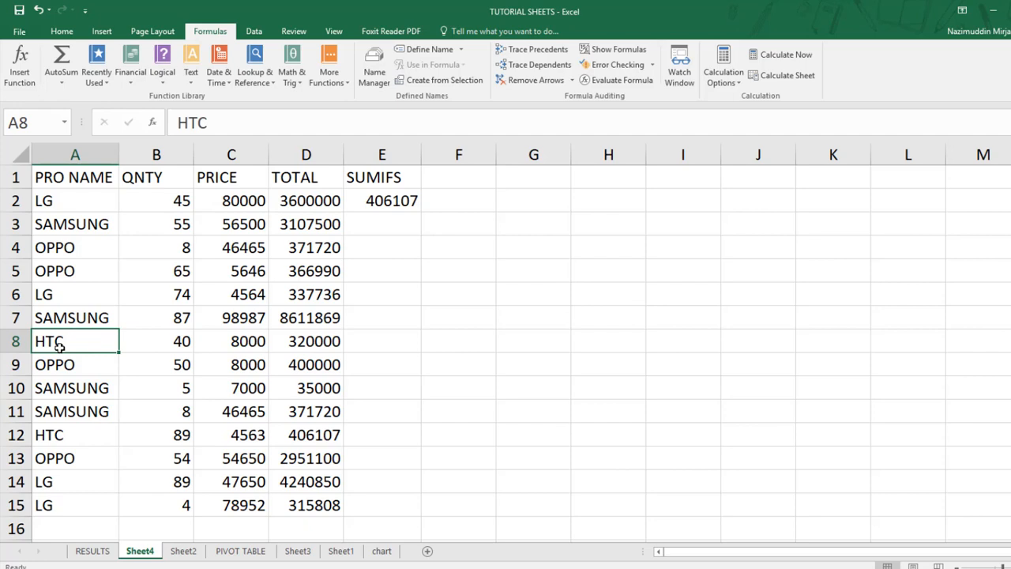
# Clear the formula in E2 and start a new SUMIFS formula there with the sum range D2:D15.
pyautogui.click(399, 200)
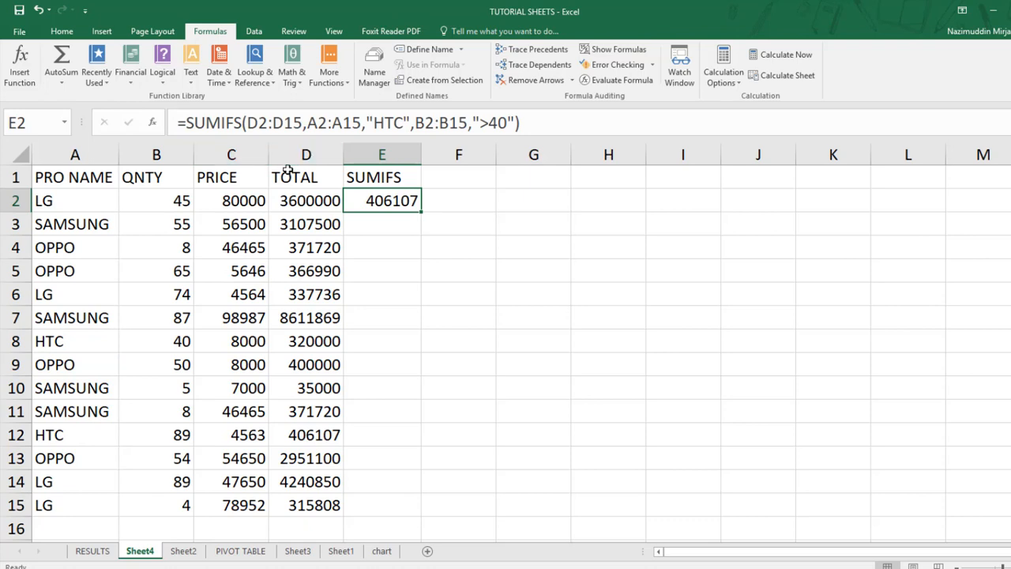
pyautogui.press('Delete')
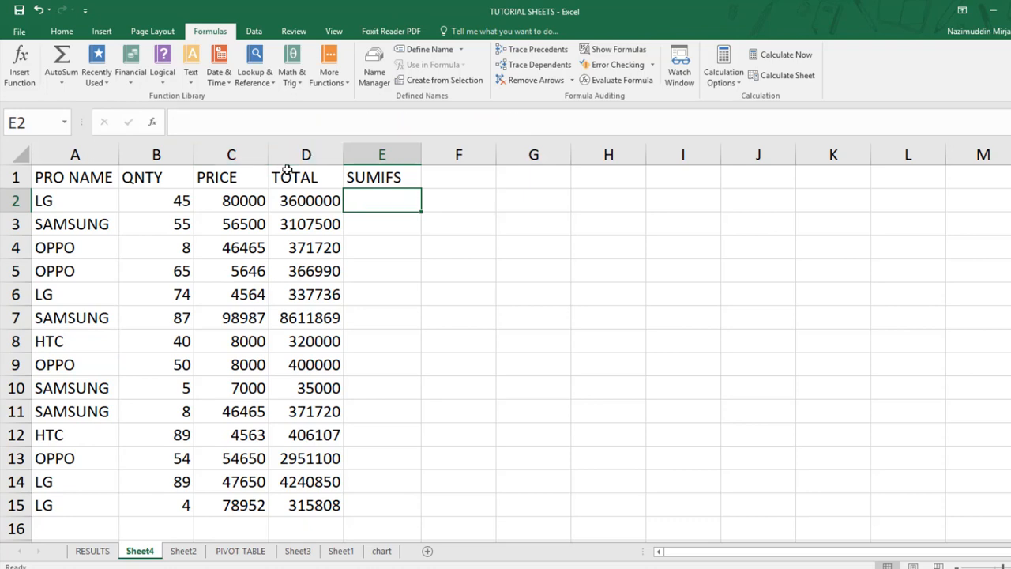
pyautogui.write('=SUM')
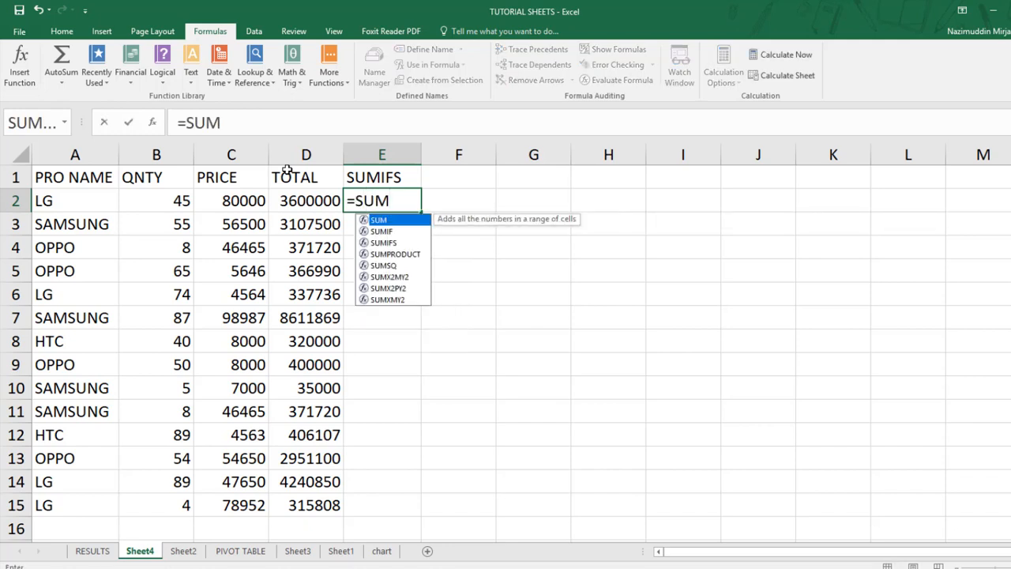
pyautogui.write('IFS(')
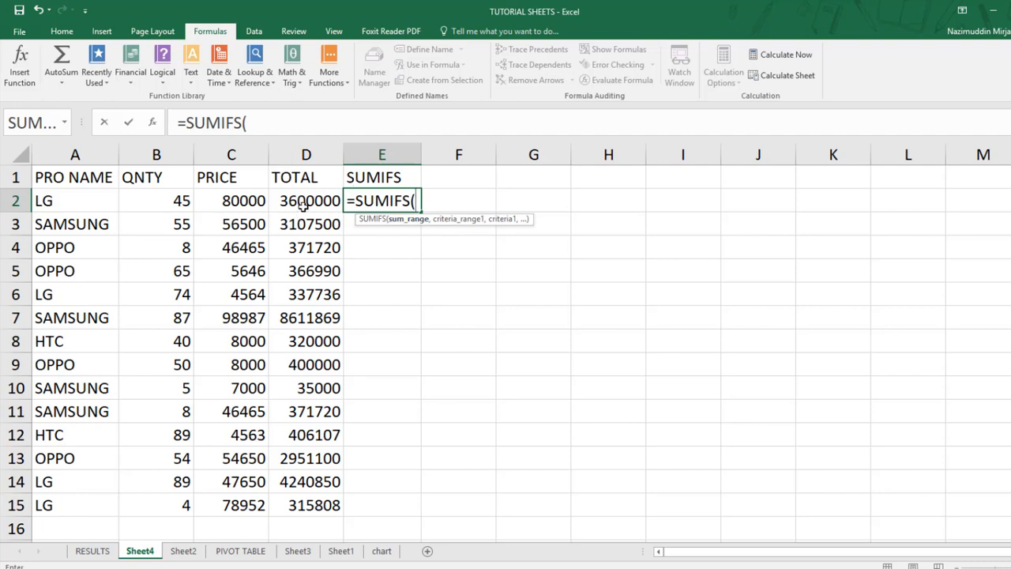
pyautogui.moveTo(304, 203); pyautogui.dragTo(291, 503)
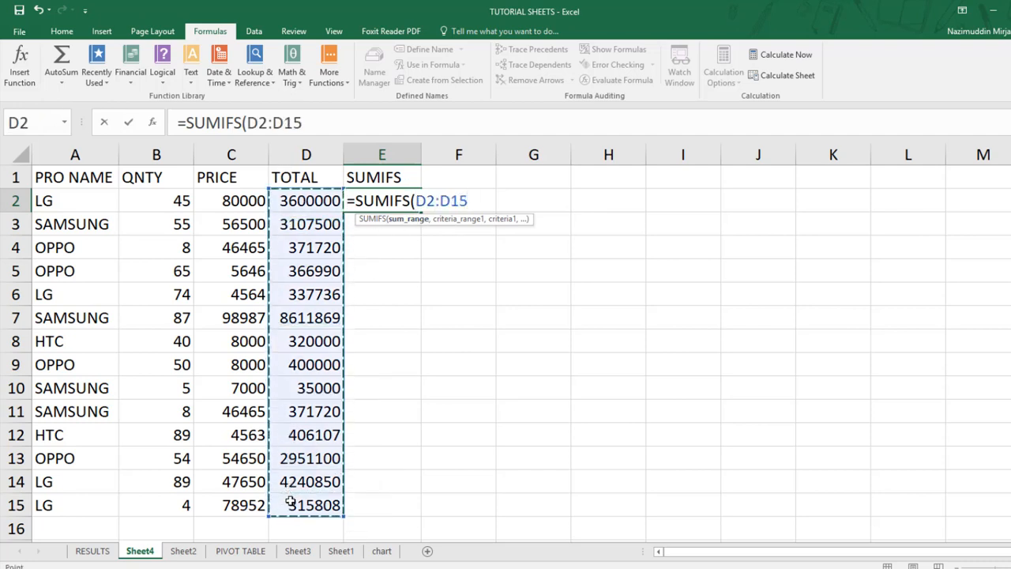
pyautogui.write(',')
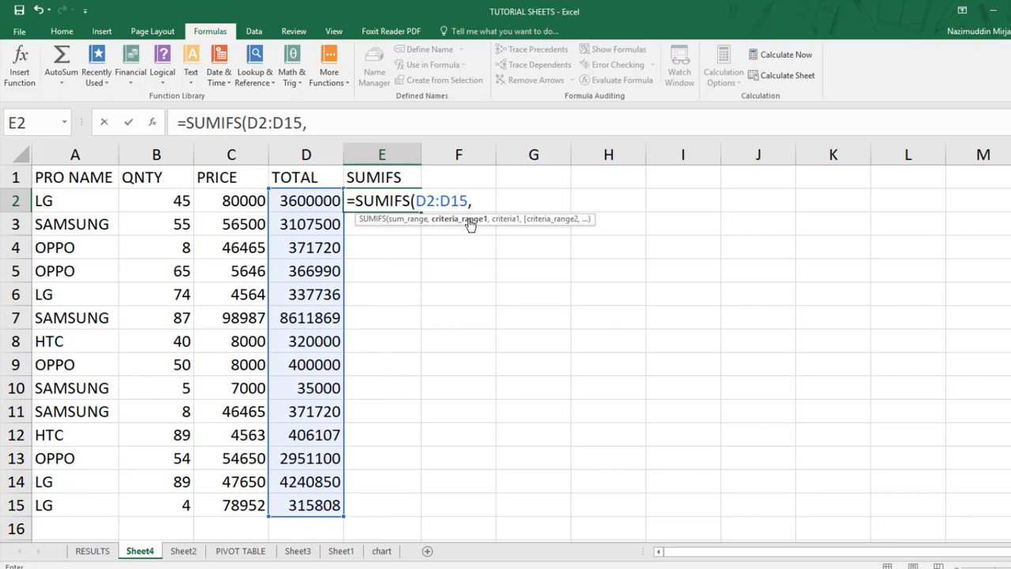
# Set the first SUMIFS condition to LG over the range A2:A15 and complete the formula in E2.
pyautogui.moveTo(94, 207); pyautogui.dragTo(71, 506)
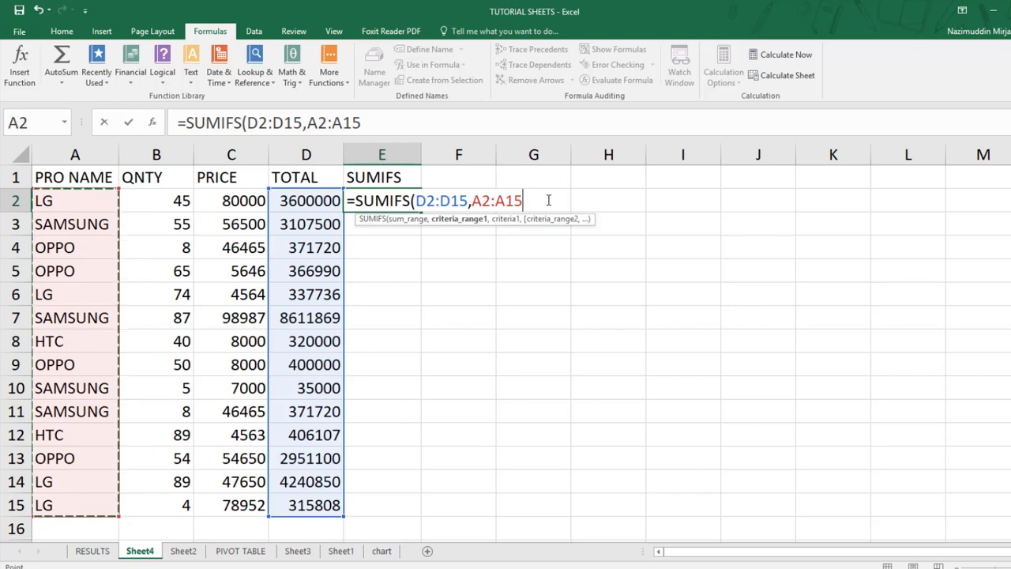
pyautogui.write(',')
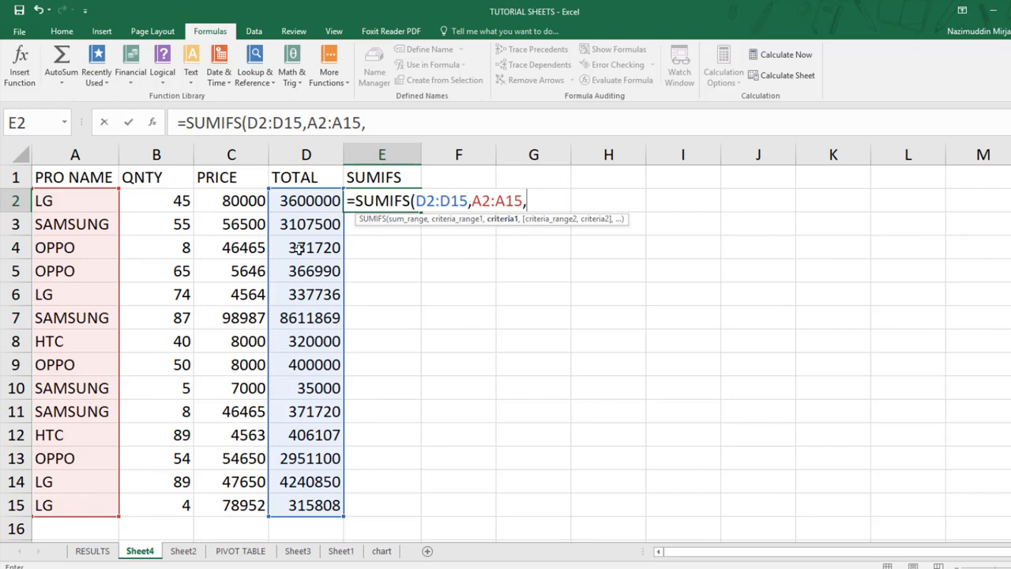
pyautogui.write('"LG"')
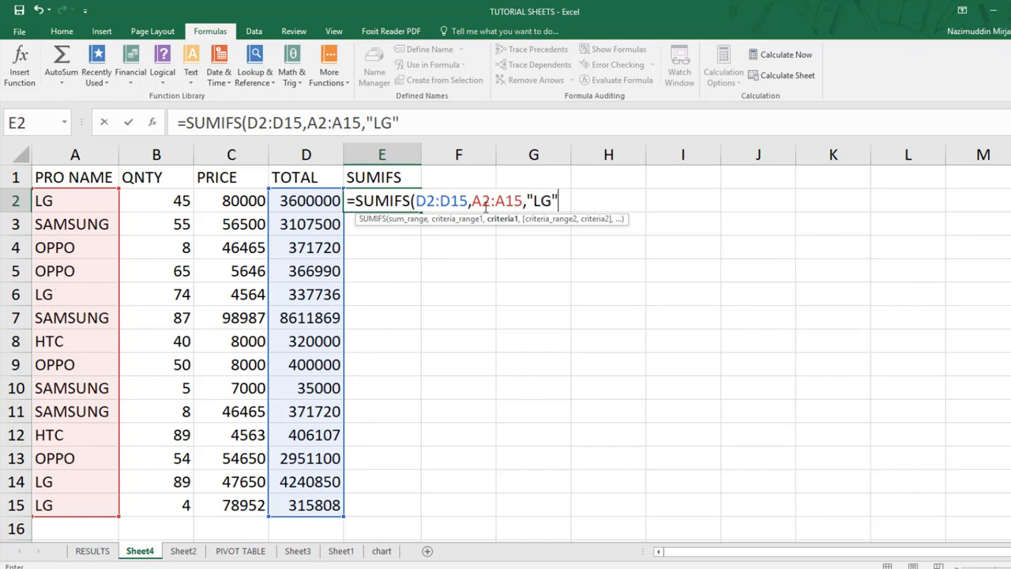
pyautogui.moveTo(237, 199); pyautogui.dragTo(237, 503)
pyautogui.click(409, 196)
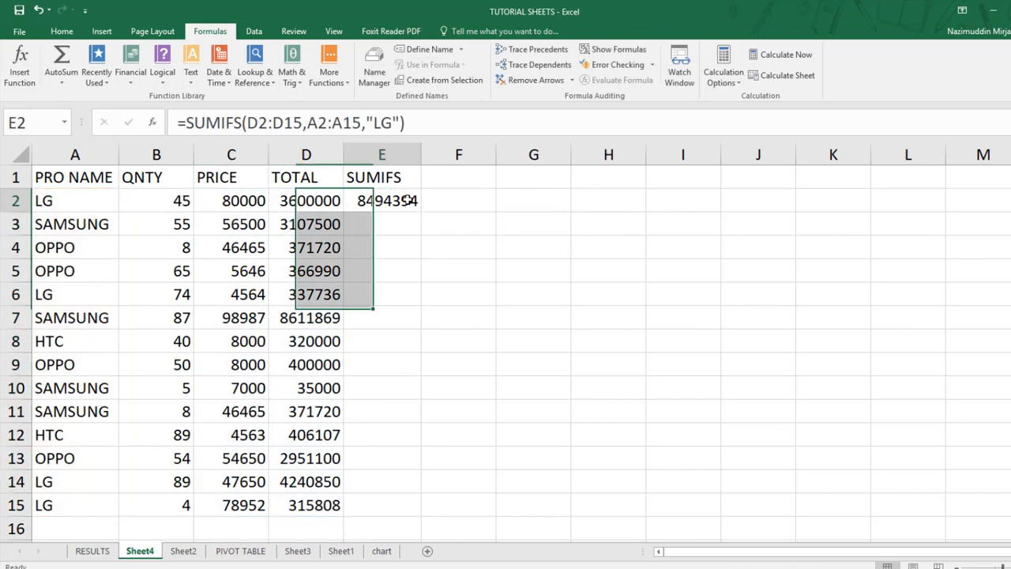
# Add a second SUMIFS condition of >2000 over the price range C2:C15 to the formula in E2.
pyautogui.click(402, 123)
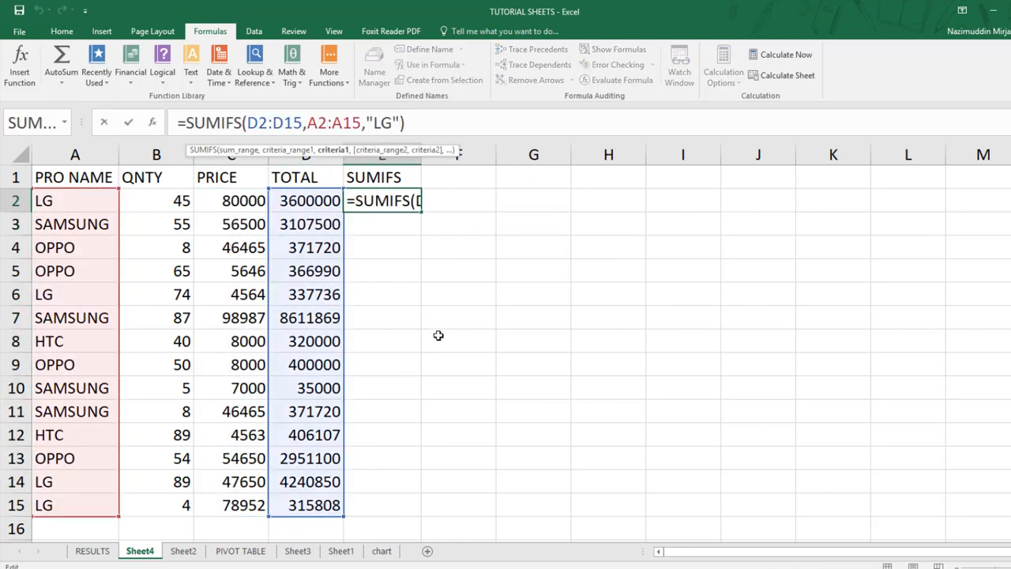
pyautogui.write(',')
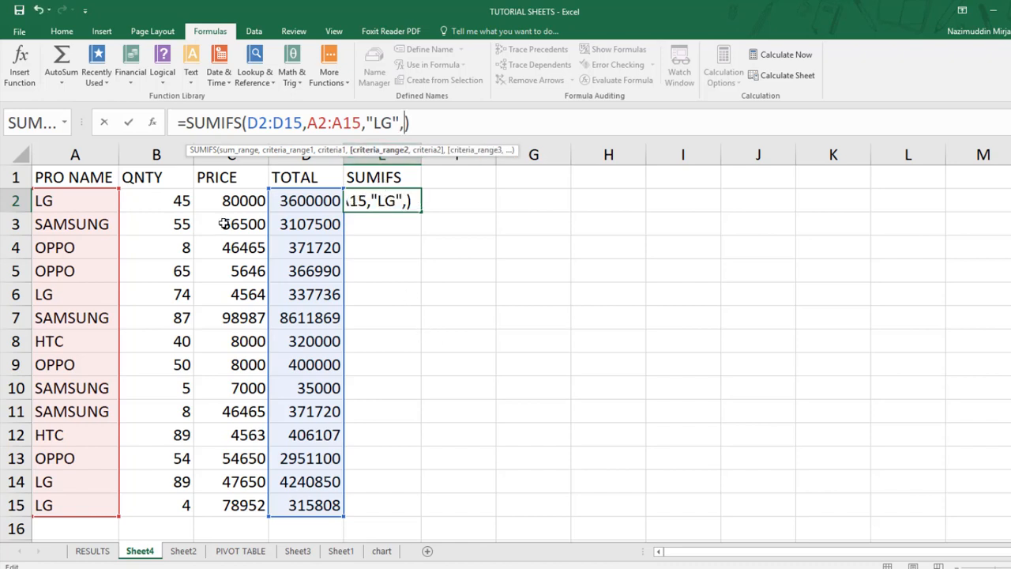
pyautogui.moveTo(232, 201); pyautogui.dragTo(225, 507)
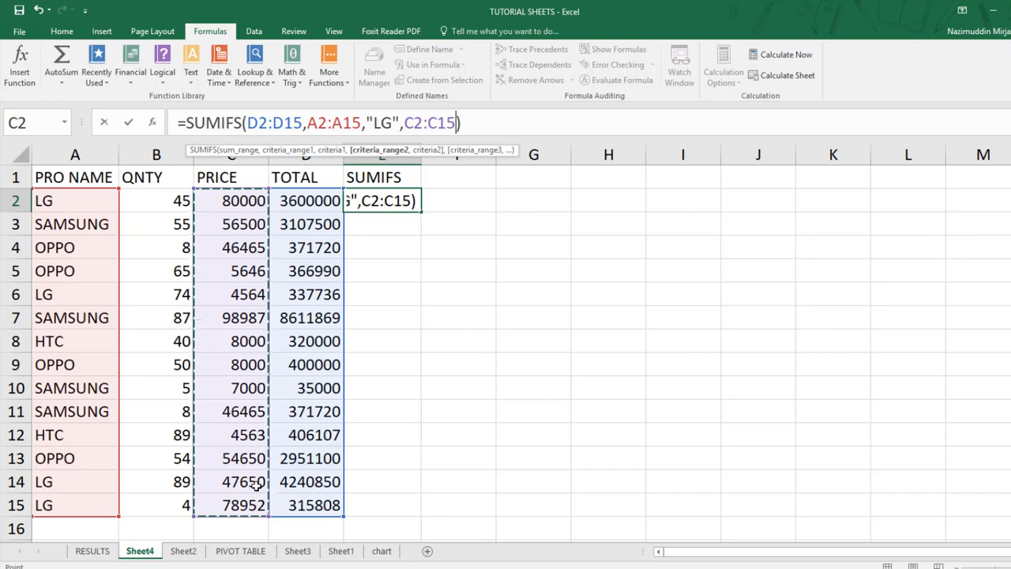
pyautogui.write(',')
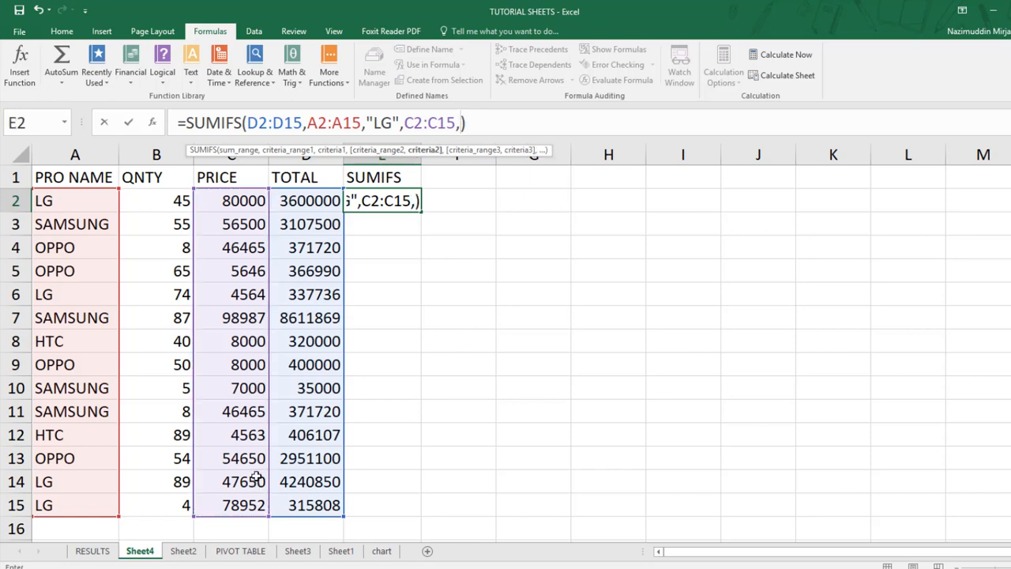
pyautogui.write('>')
pyautogui.press('BackSpace')
pyautogui.write('"')
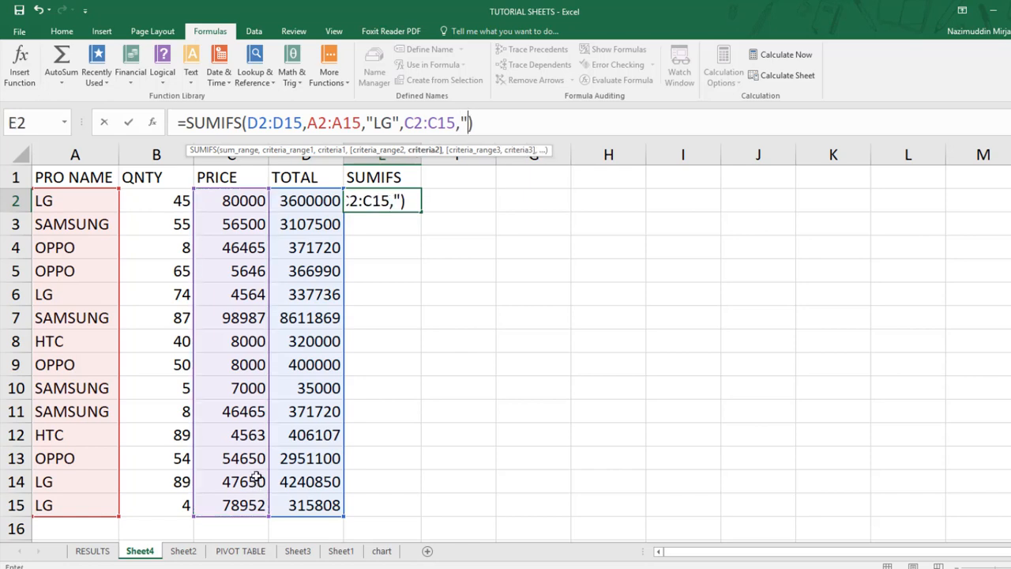
pyautogui.write('>2000')
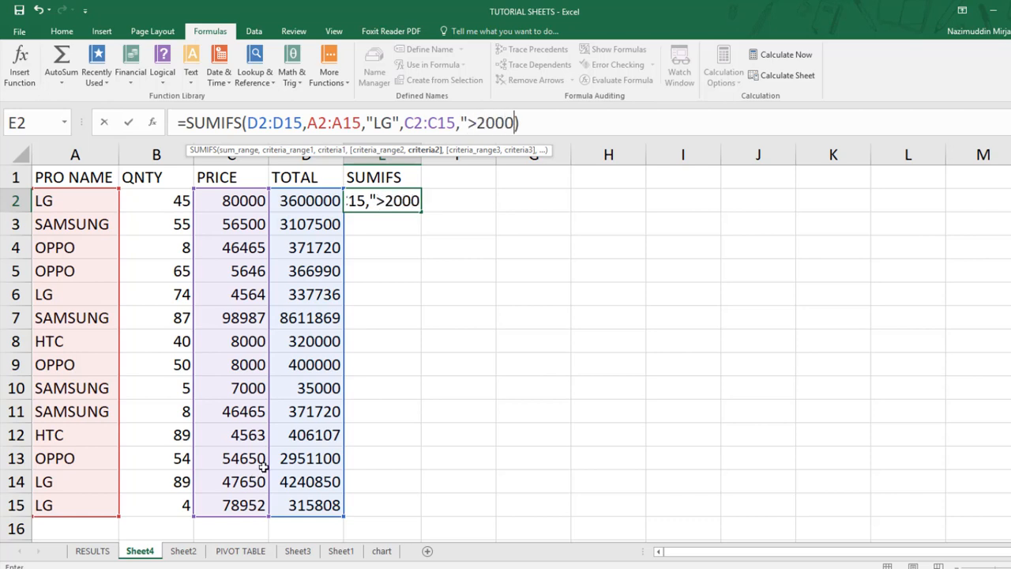
pyautogui.write('"')
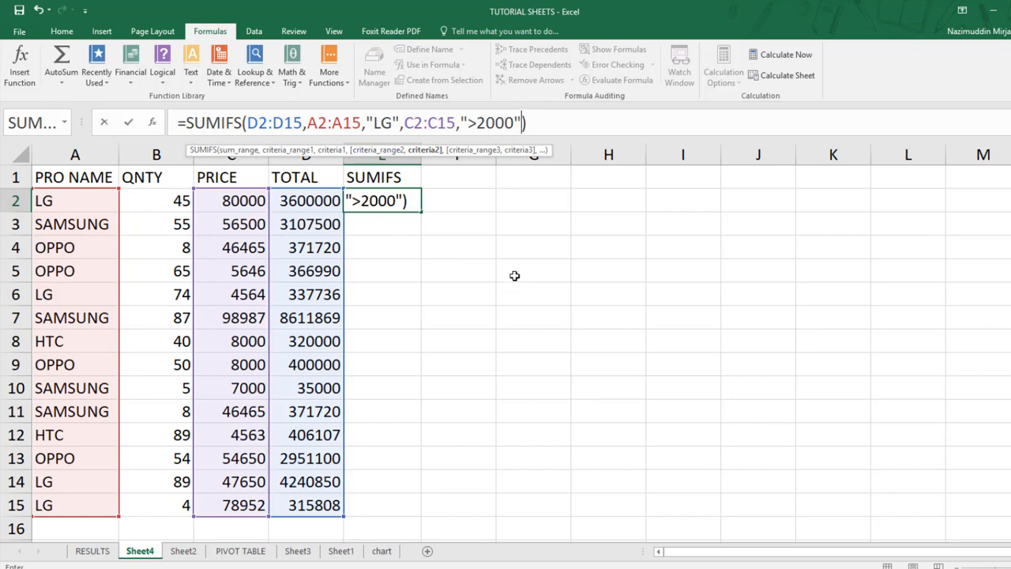
pyautogui.press('Return')
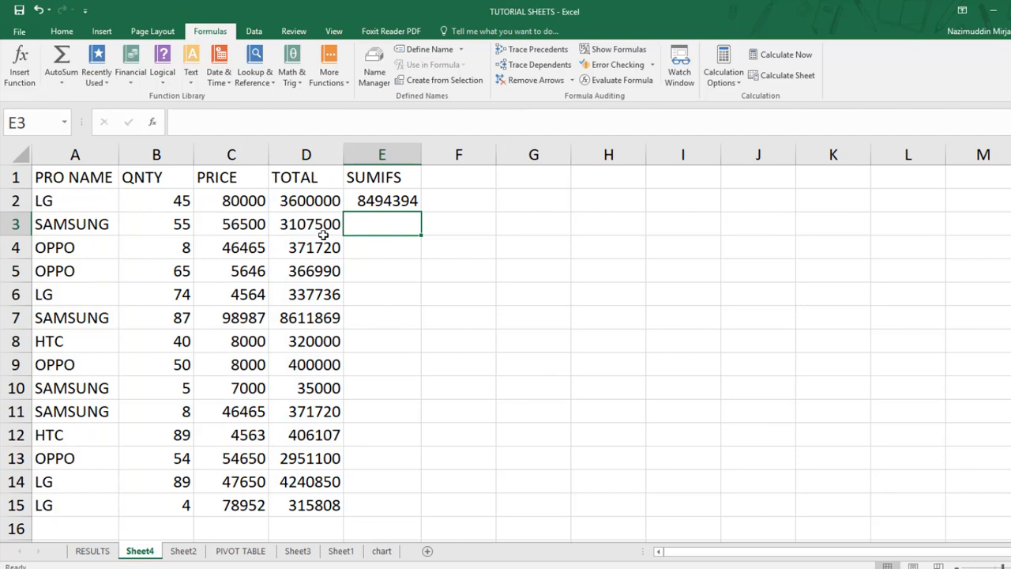
# Examine the prices of the LG rows to check the SUMIFS result in E2.
pyautogui.click(381, 200)
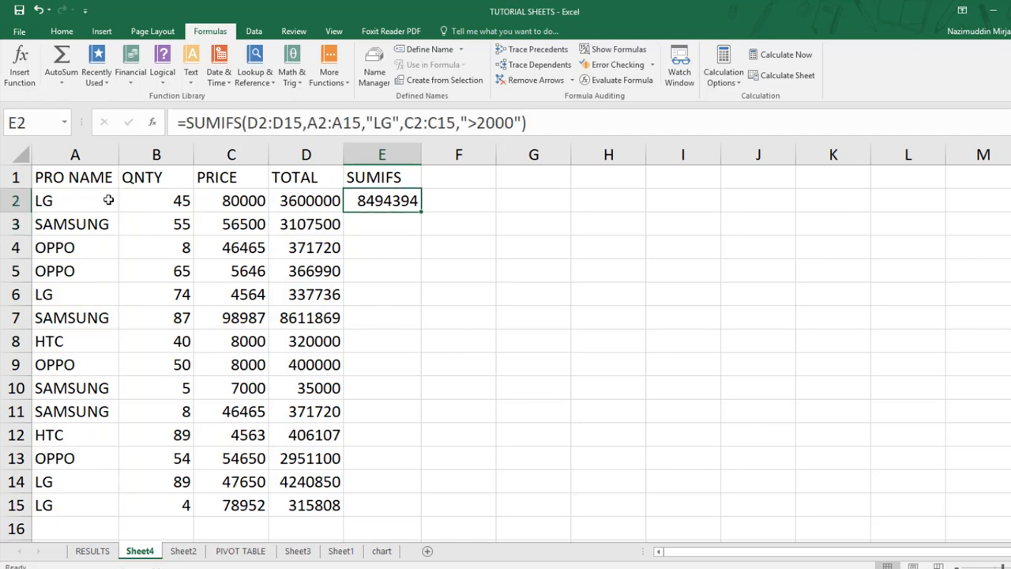
pyautogui.click(66, 200)
pyautogui.click(240, 202)
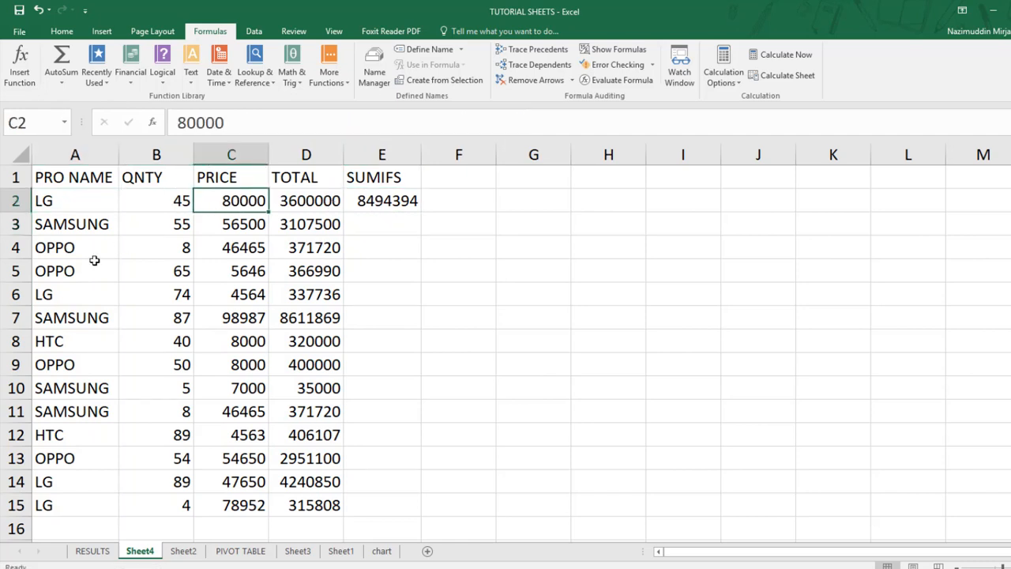
pyautogui.click(49, 297)
pyautogui.click(229, 294)
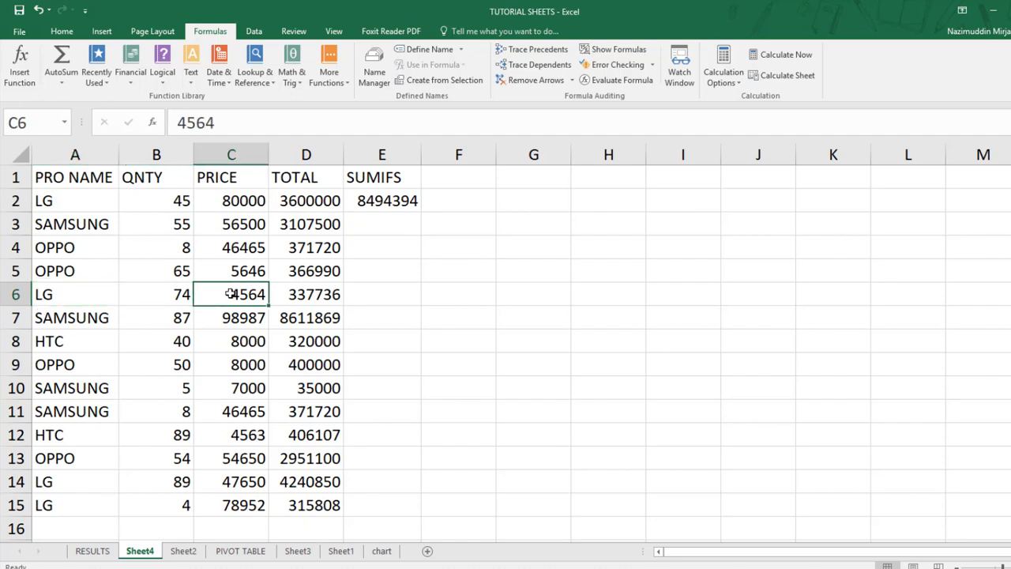
pyautogui.moveTo(57, 480); pyautogui.dragTo(182, 505)
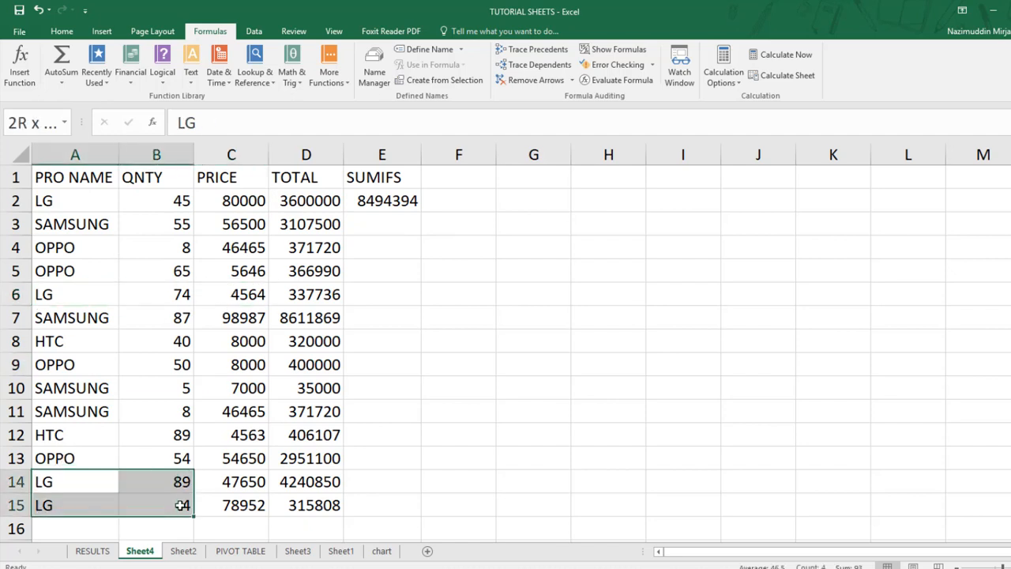
pyautogui.moveTo(255, 483); pyautogui.dragTo(255, 501)
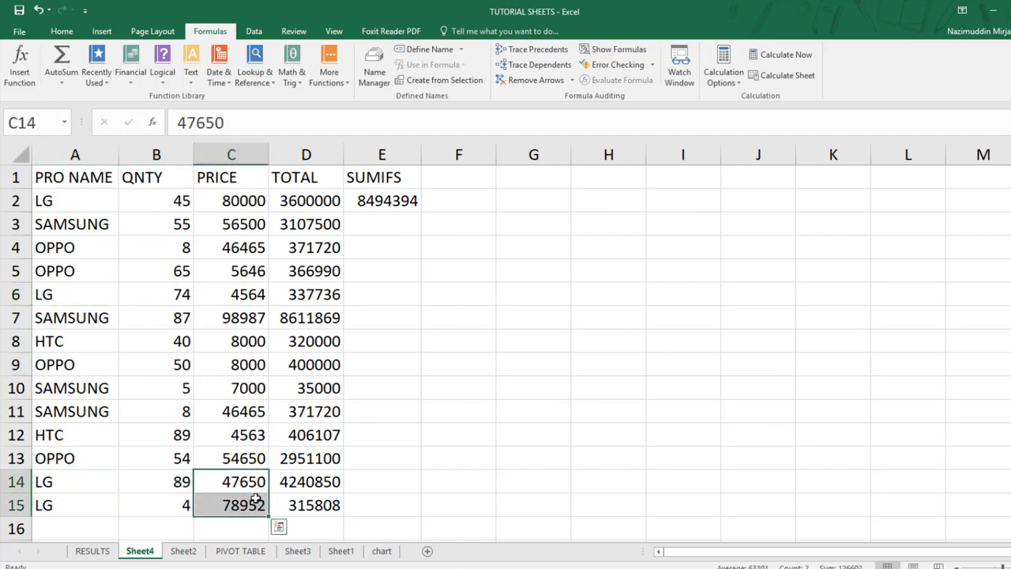
pyautogui.click(399, 201)
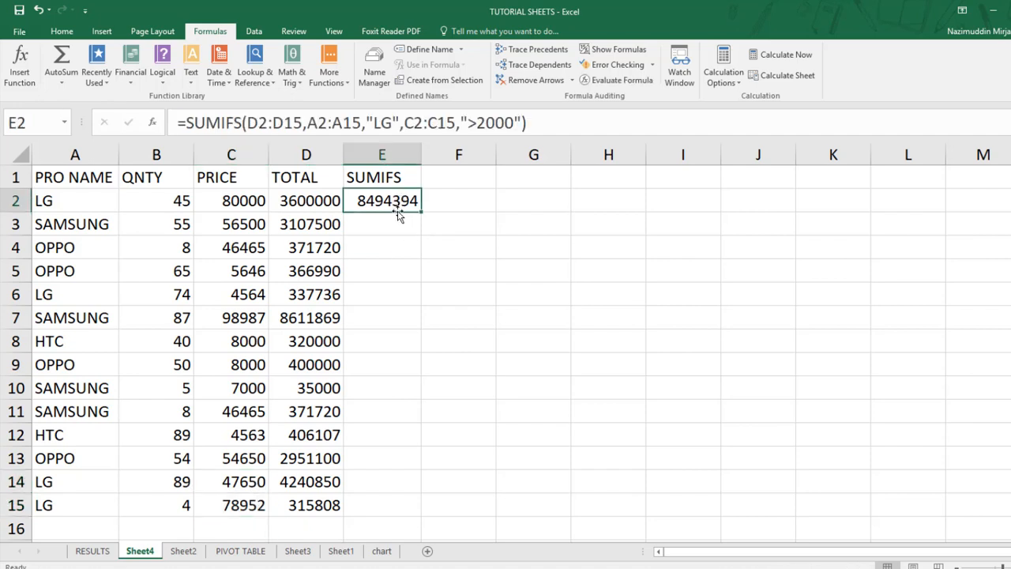